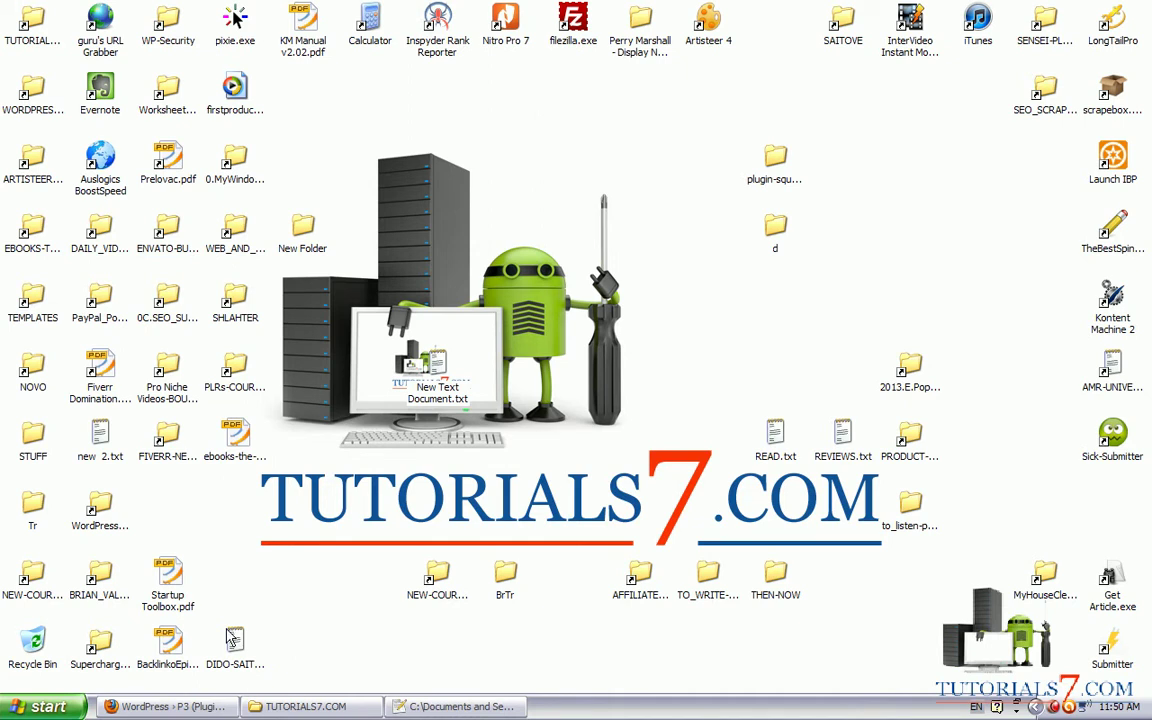
Bring up the P3 plugin page and annotate its title in red for emphasis.
click(165, 706)
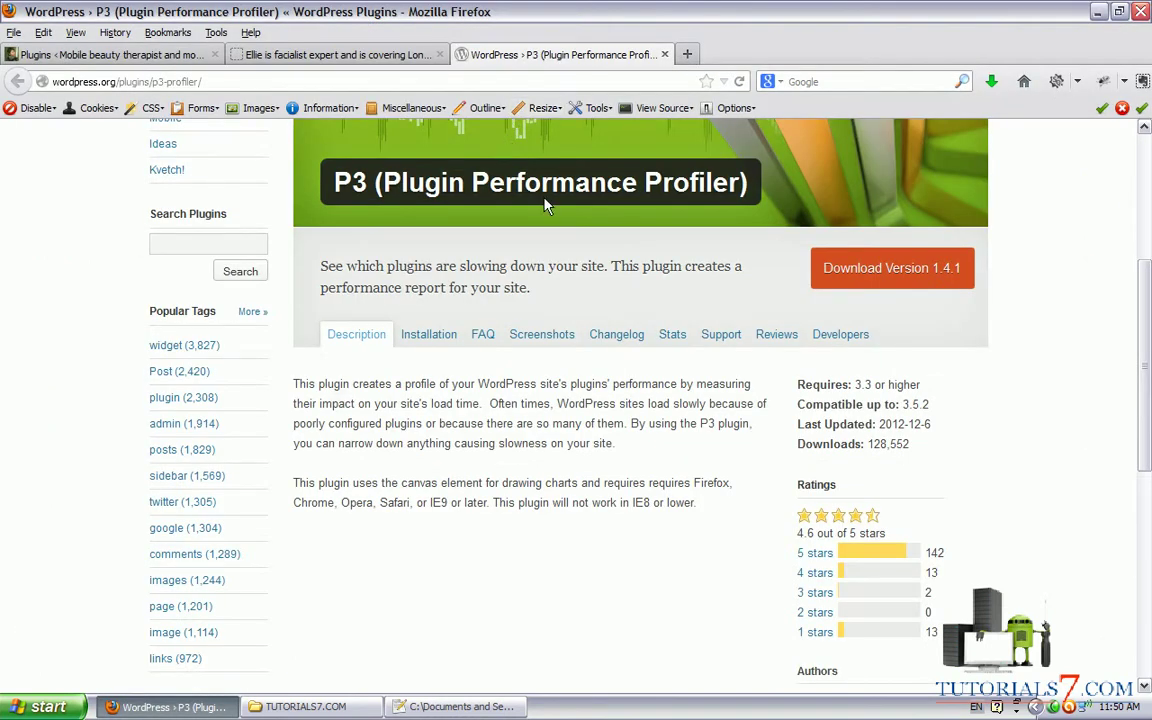
scroll(489, 176, up, 5)
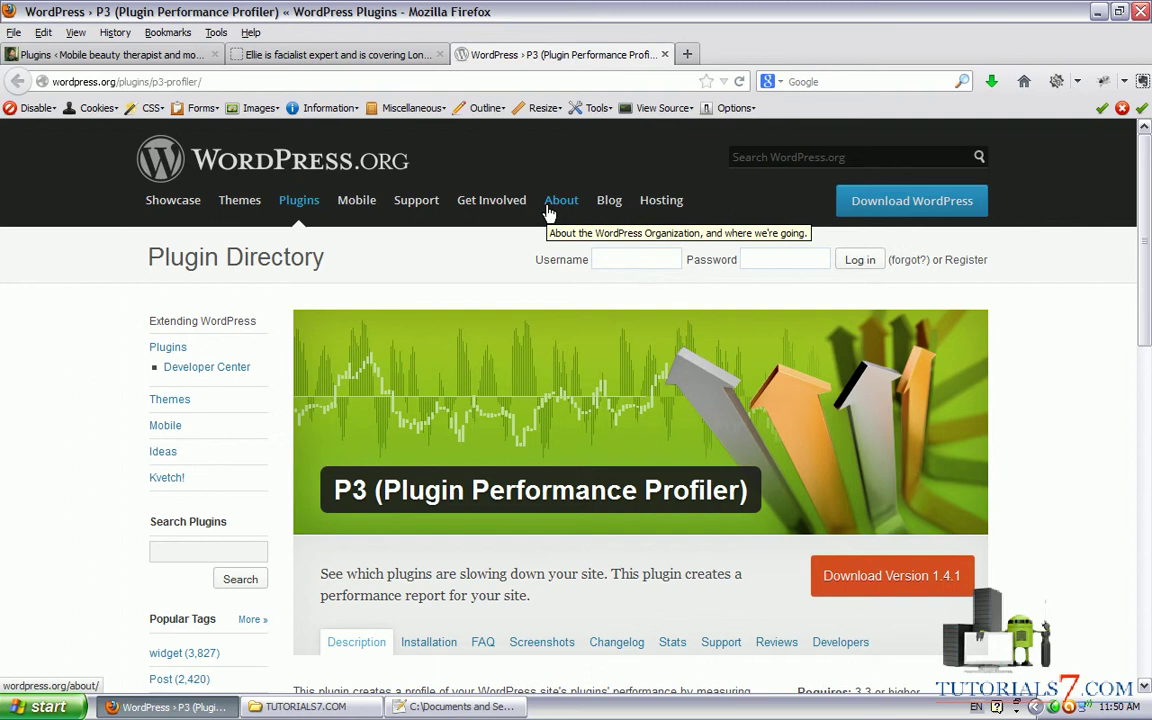
key(ctrl+2)
drag(330, 455, 565, 520)
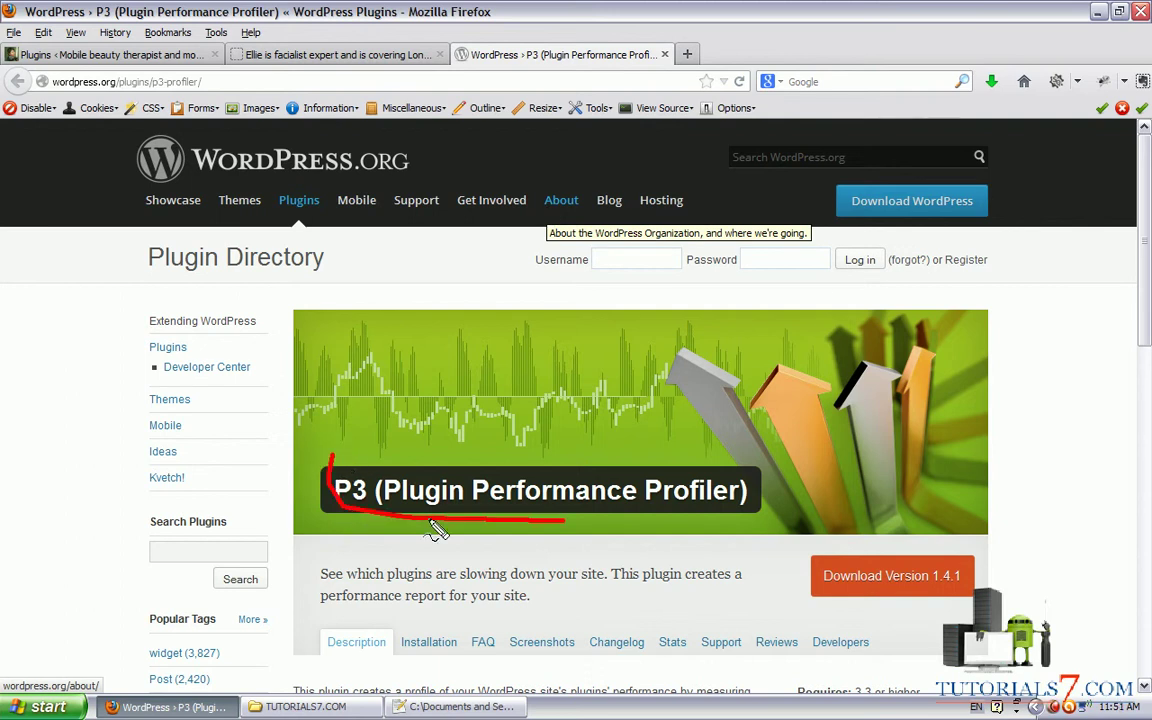
mouse_move(437, 530)
mouse_down()
mouse_move(550, 402)
mouse_move(325, 415)
mouse_move(350, 428)
mouse_up()
key(Escape)
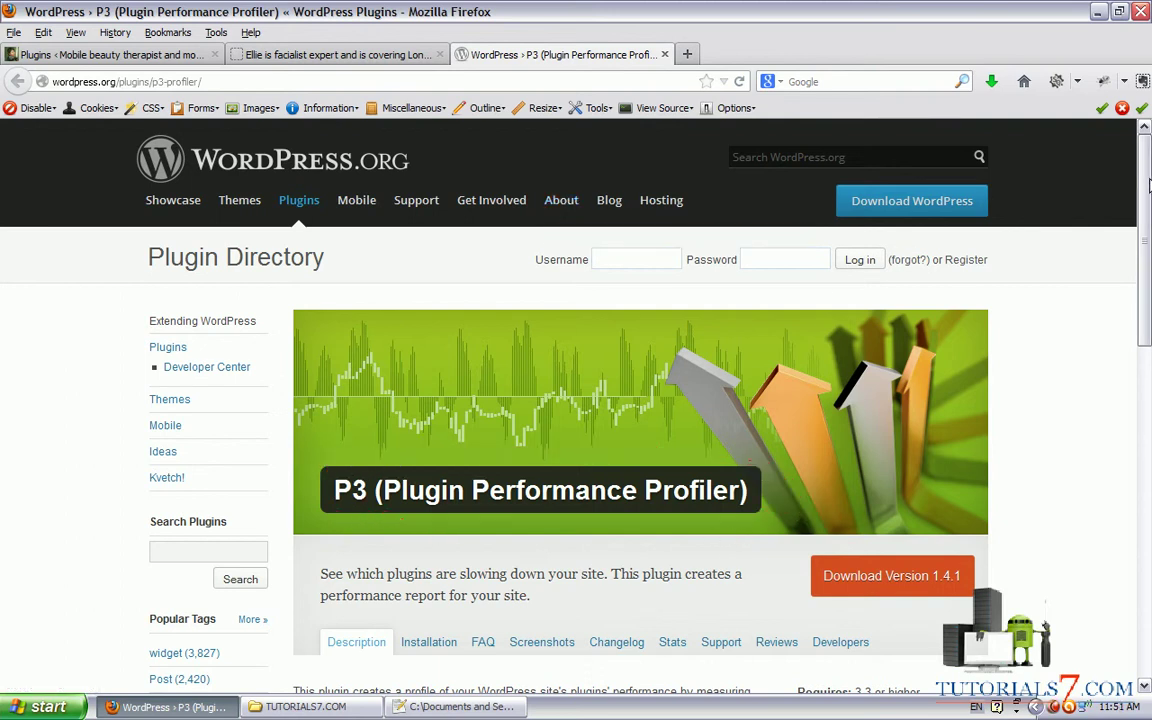
Mark up the plugin description, underlining the phrases about narrowing down slowness and 'so many of them'.
scroll(1140, 206, down, 4)
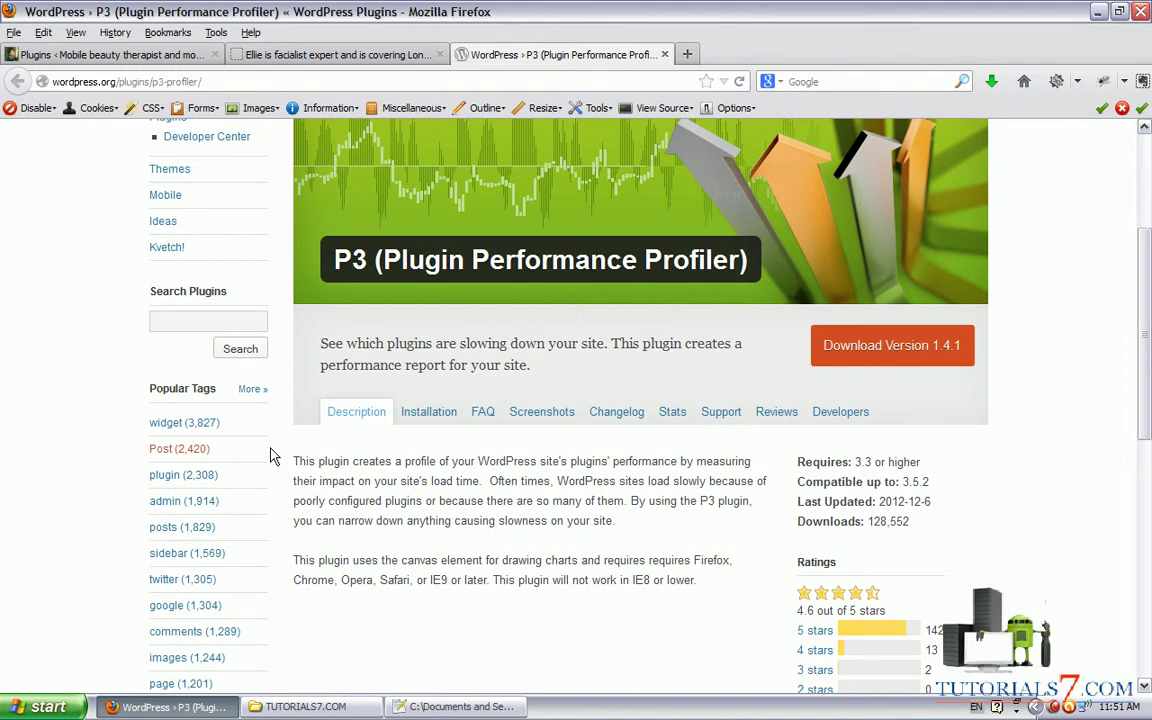
key(ctrl+2)
mouse_move(279, 437)
mouse_down()
mouse_move(268, 538)
mouse_move(752, 536)
mouse_up()
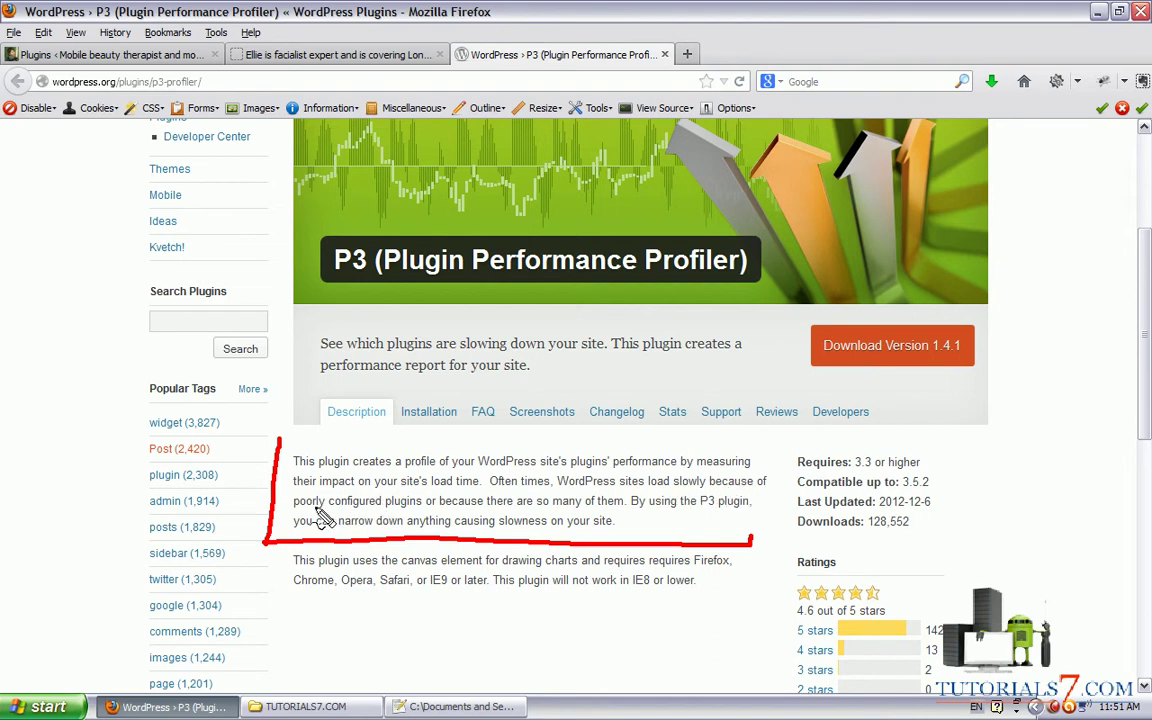
drag(318, 512, 458, 514)
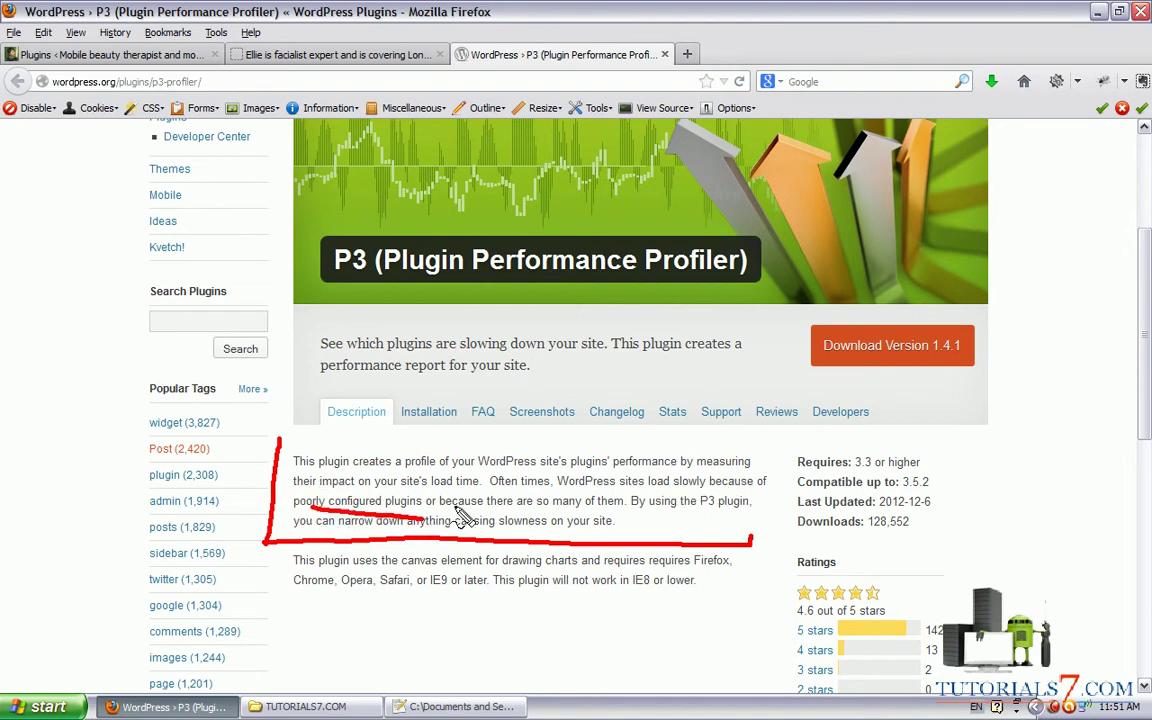
drag(533, 506, 718, 512)
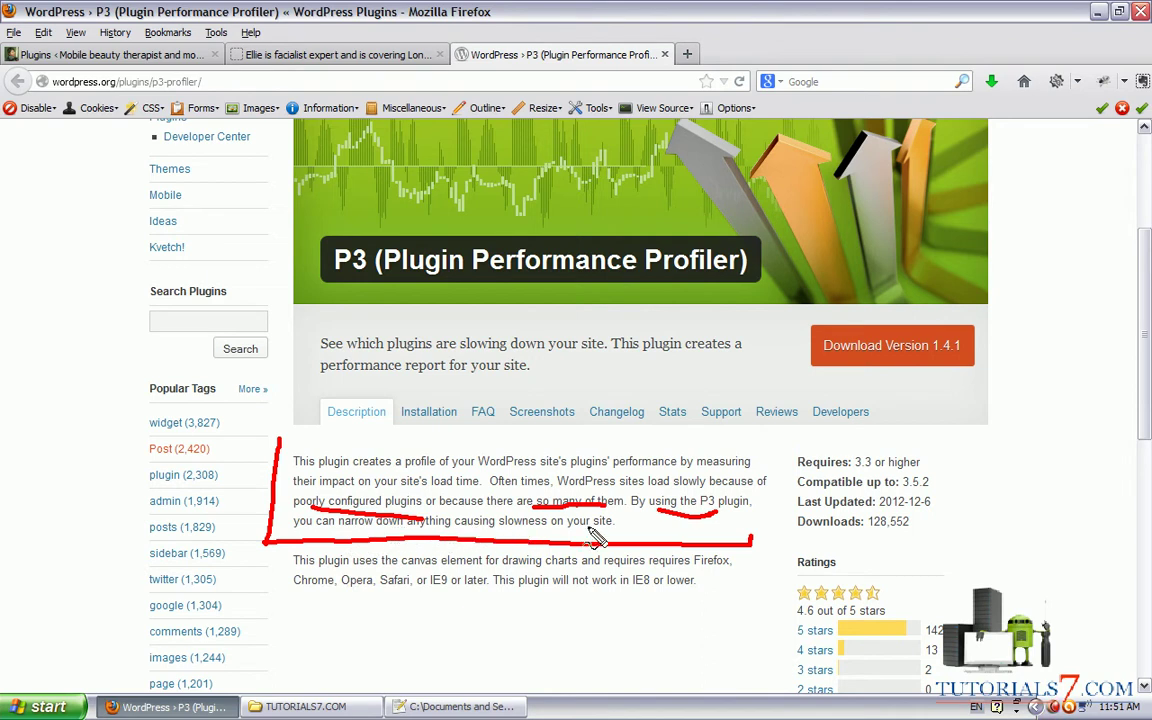
key(Escape)
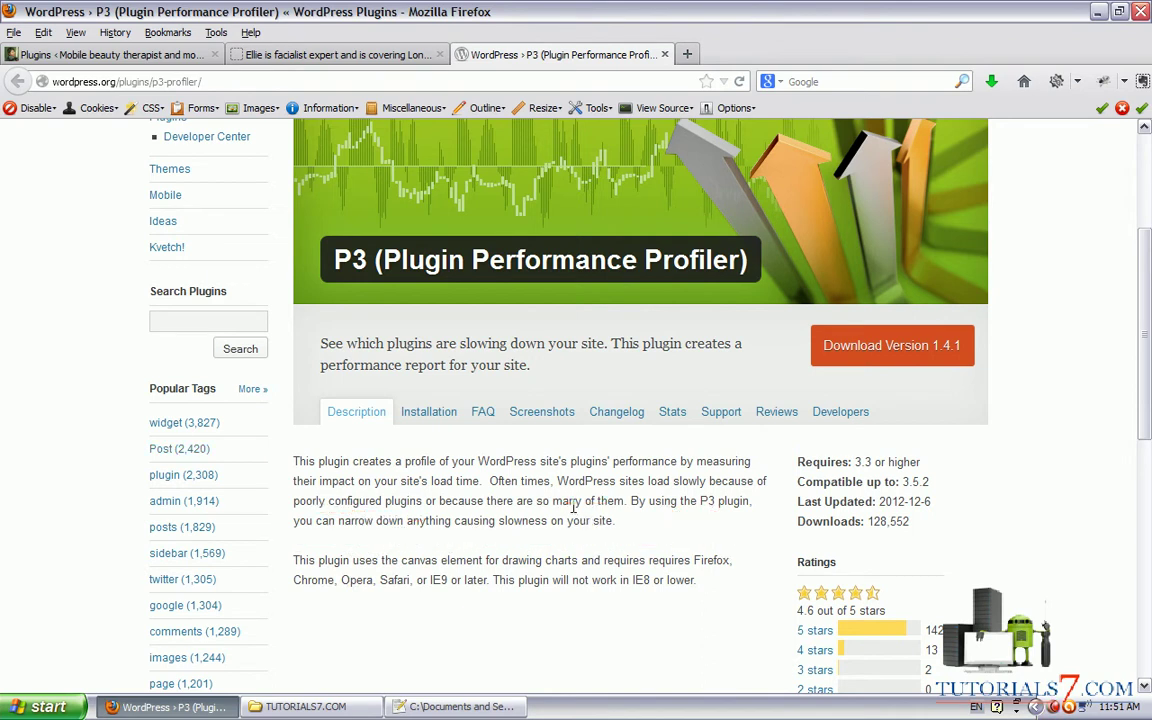
Select the title 'P3 (Plugin Performance Profiler)' and switch to the site's browser tab.
scroll(576, 514, up, 3)
drag(746, 414, 336, 416)
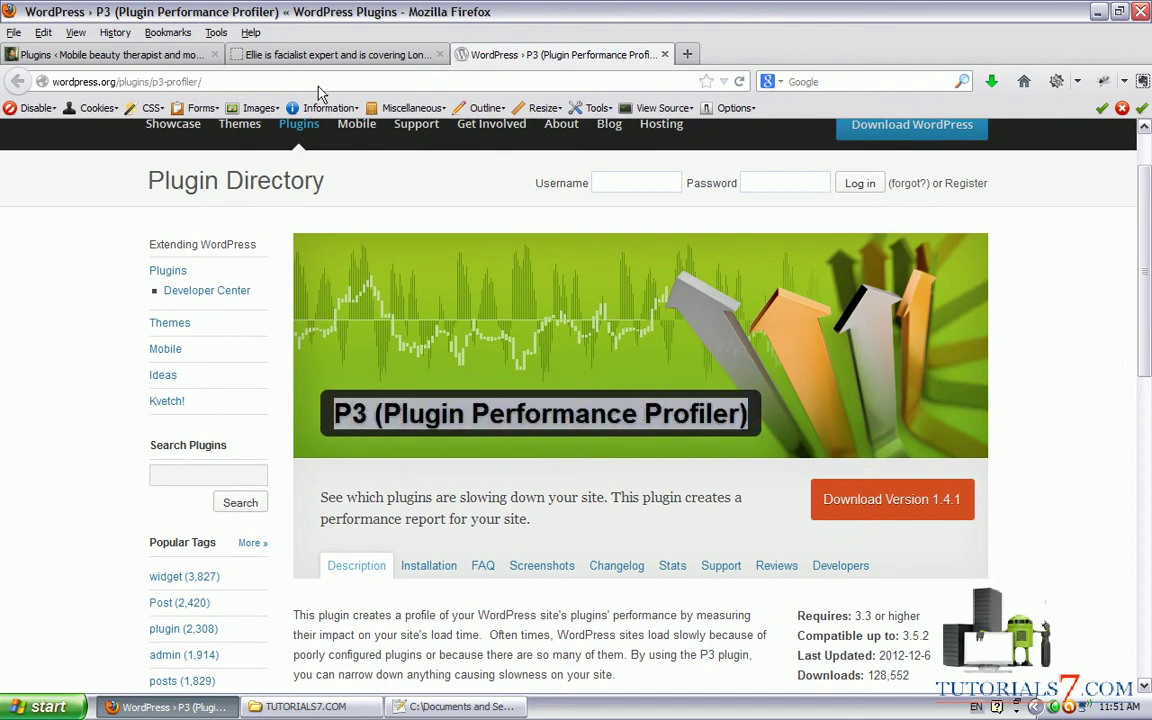
click(242, 58)
From the admin Plugins page, search Add New for 'P3 (Plugin Performance Profiler)'.
click(176, 54)
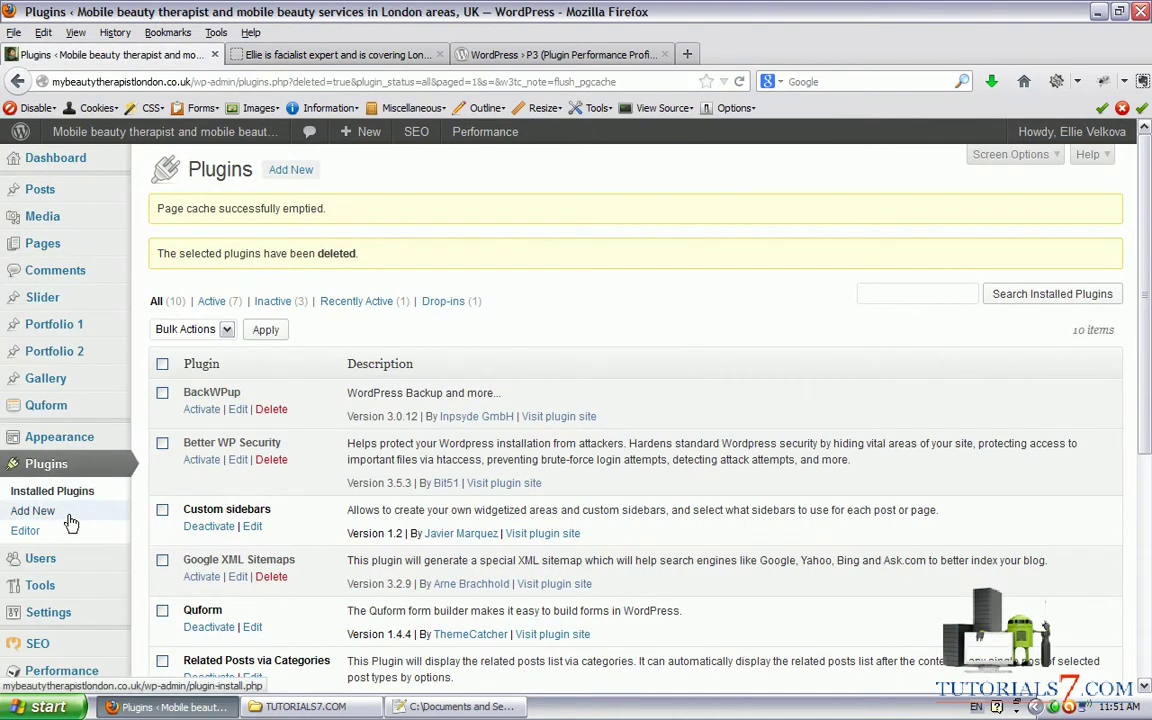
click(70, 515)
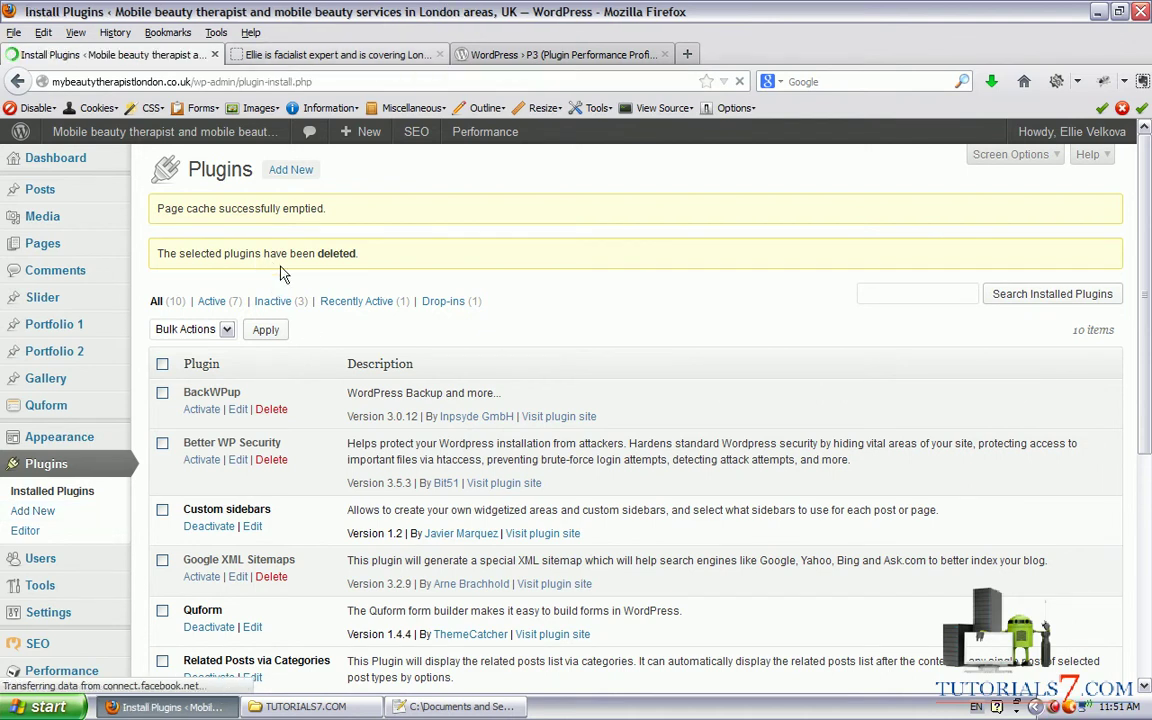
click(249, 306)
text(P3 (Plugin Performance Profiler))
key(Return)
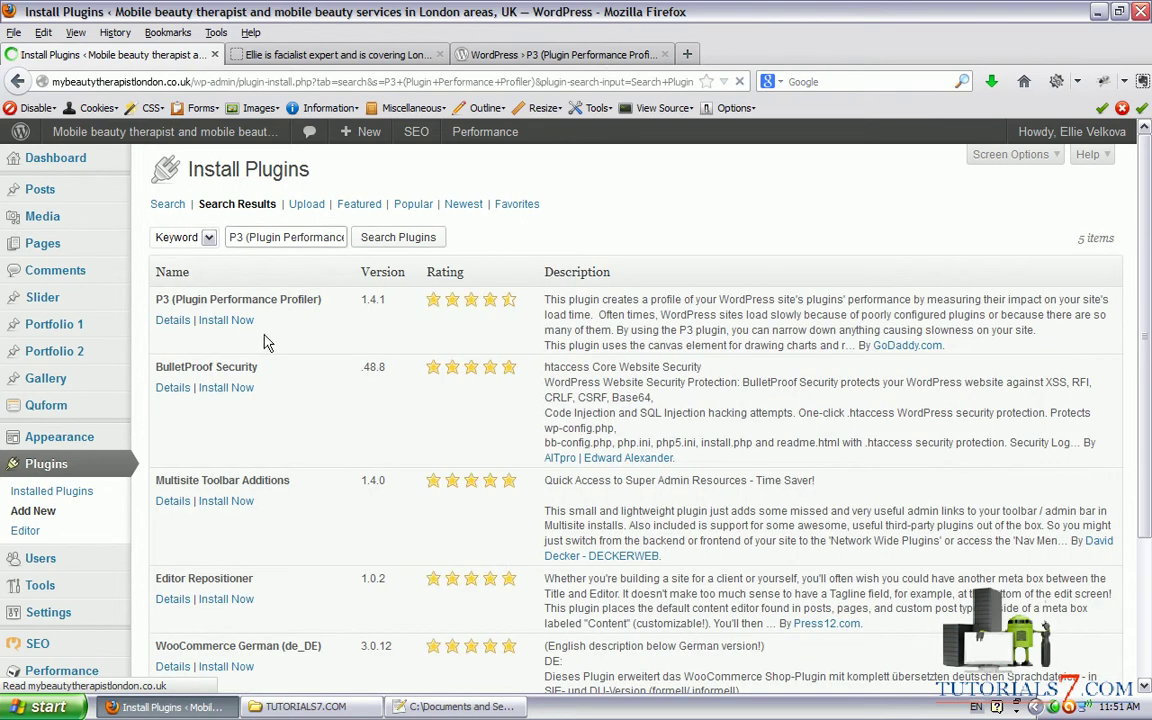
Install P3 (Plugin Performance Profiler) 1.4.1, confirm the prompt, and activate the plugin.
click(226, 320)
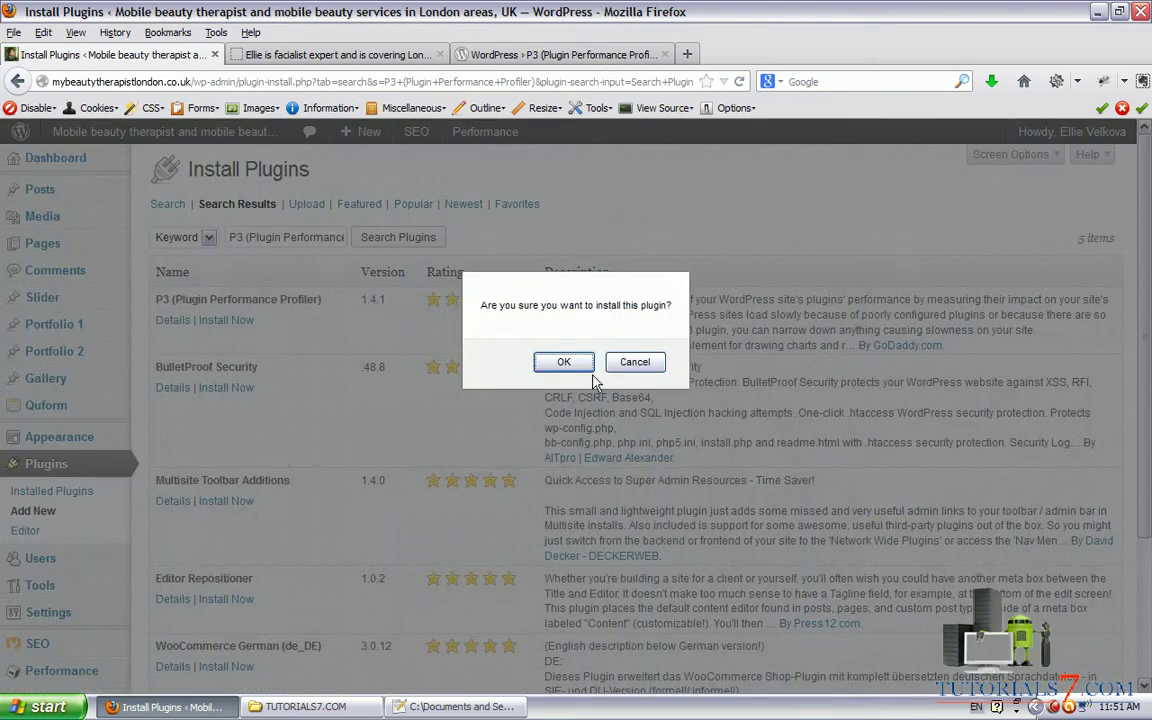
click(560, 362)
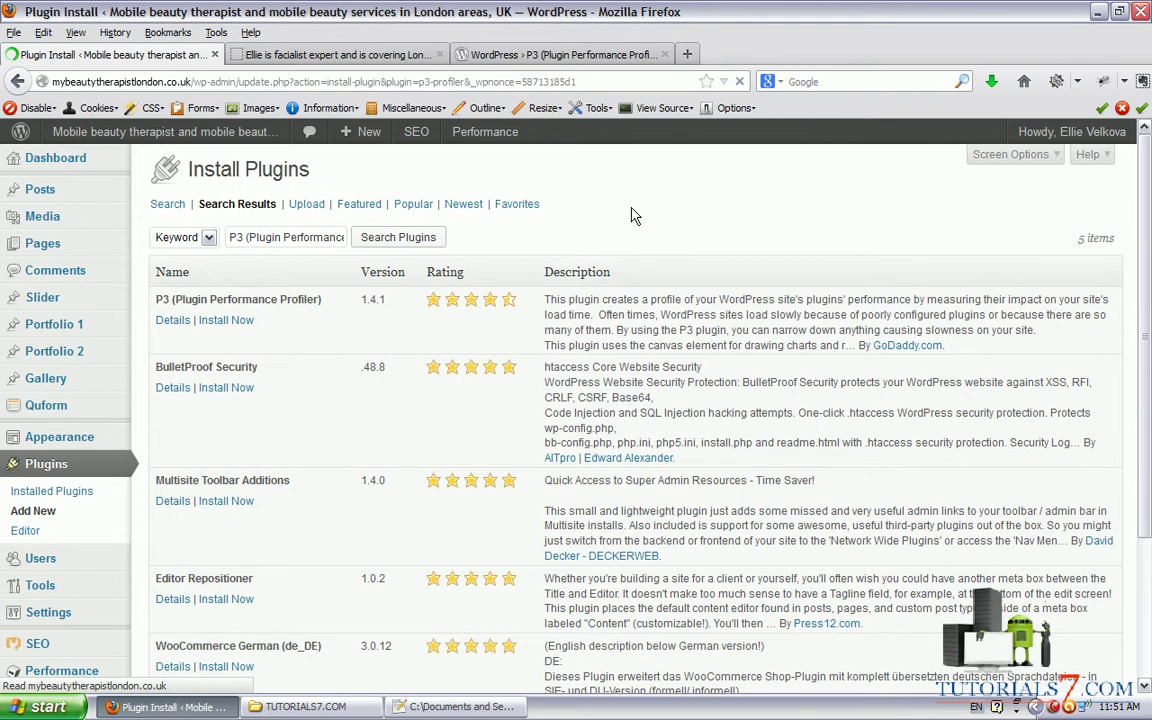
click(174, 309)
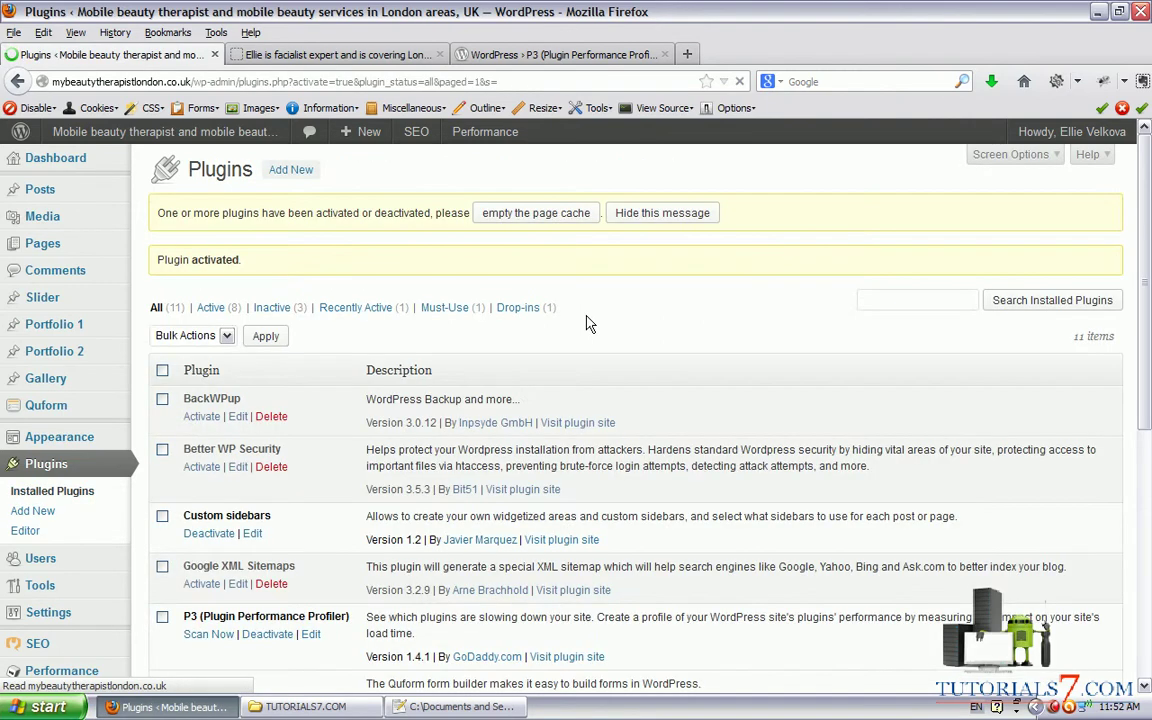
Empty the page cache, then launch the P3 profiler from its Scan Now link.
click(548, 212)
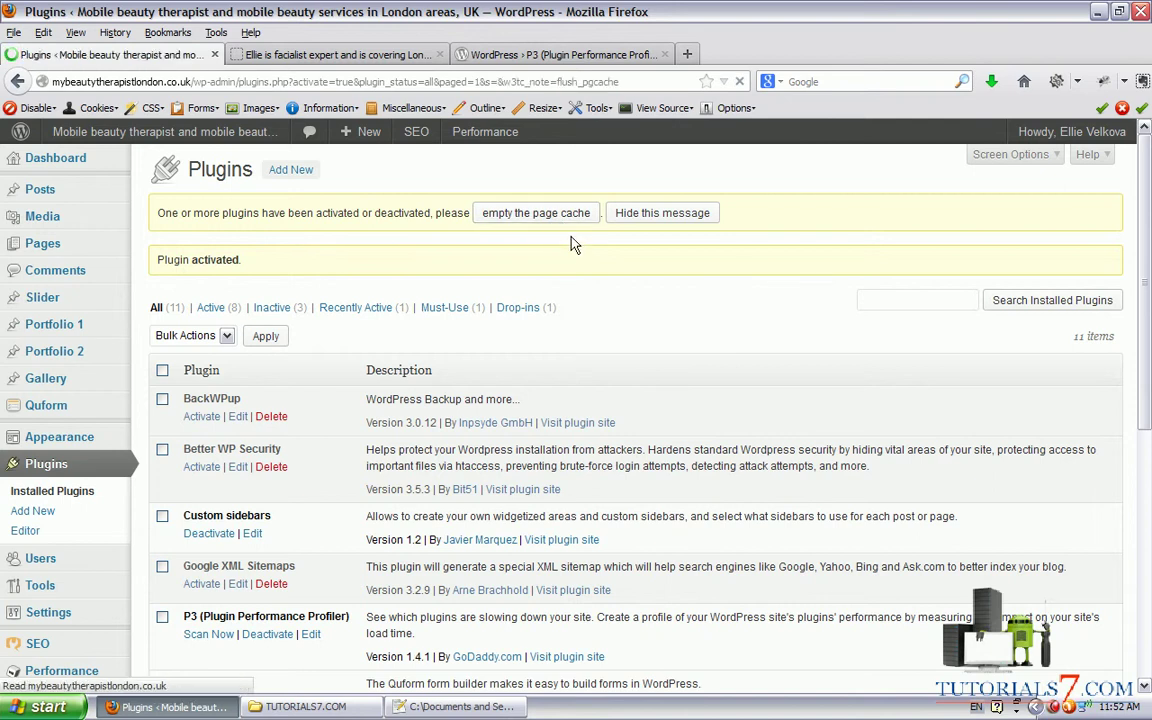
scroll(568, 254, down, 3)
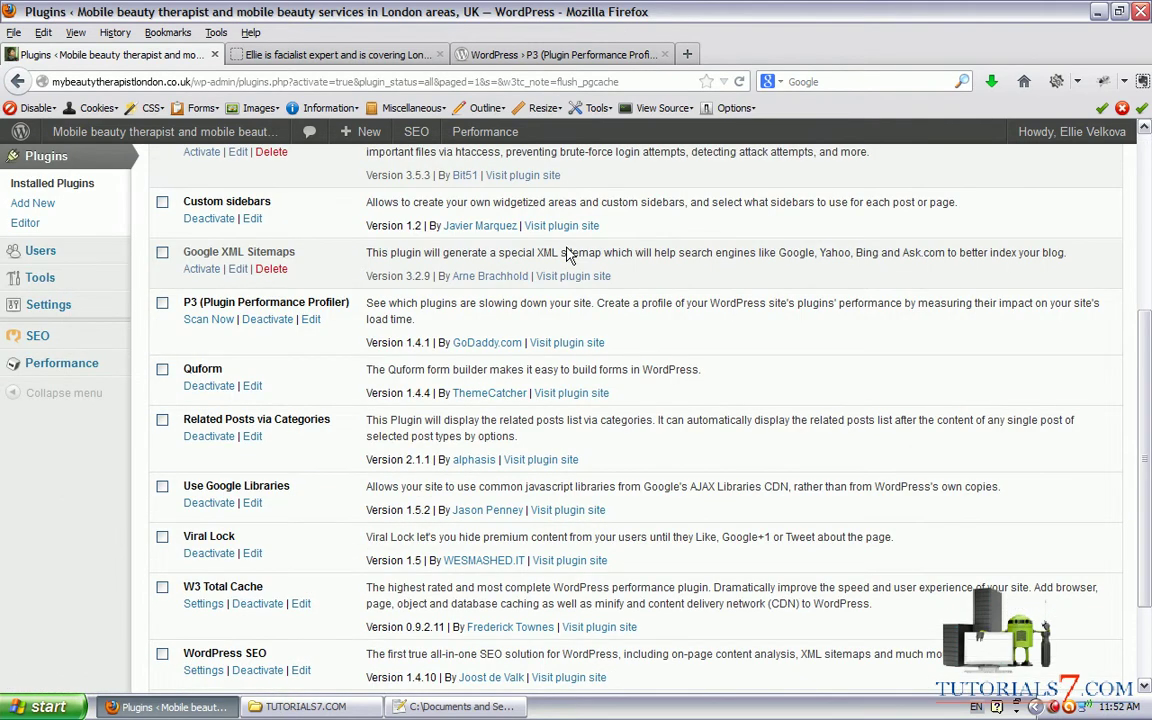
scroll(568, 254, up, 3)
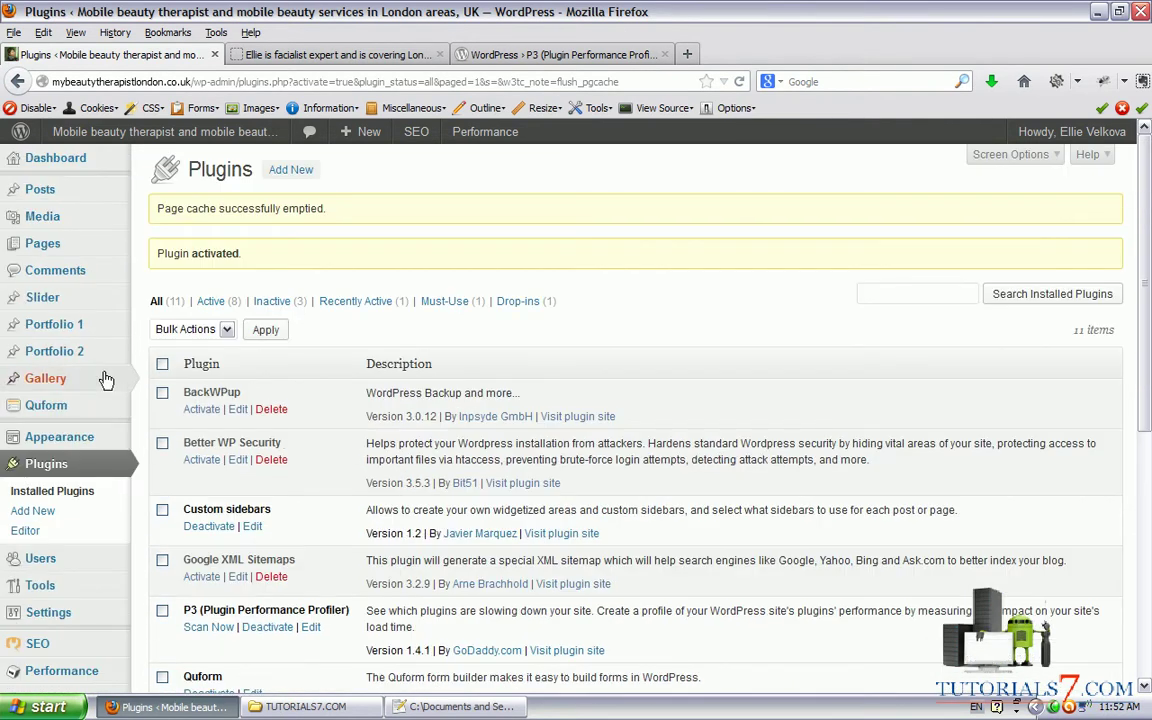
mouse_move(99, 444)
mouse_move(67, 620)
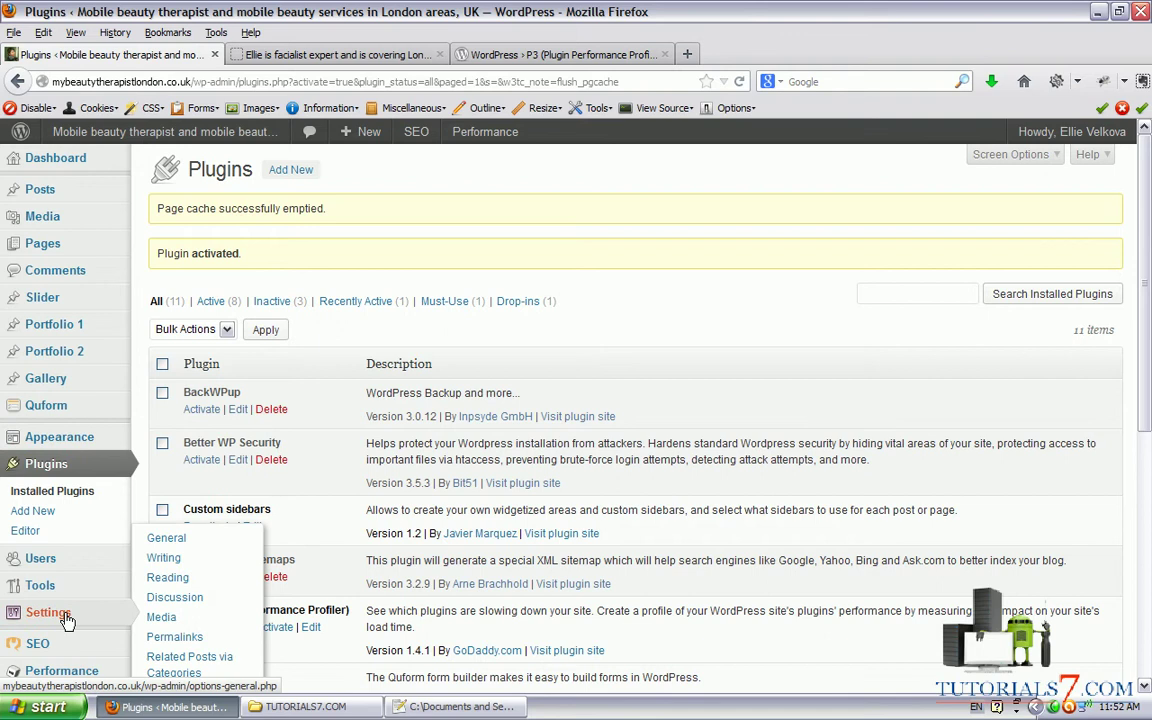
scroll(70, 615, down, 2)
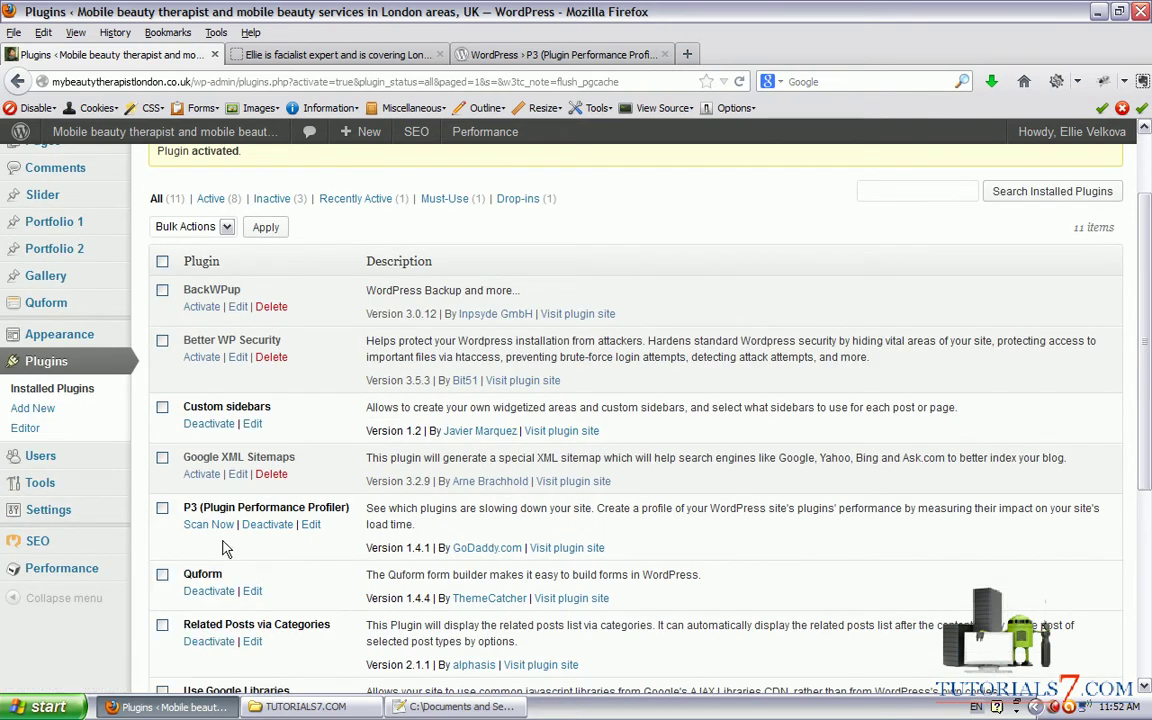
mouse_move(278, 598)
mouse_down()
mouse_move(236, 527)
mouse_move(170, 500)
mouse_up()
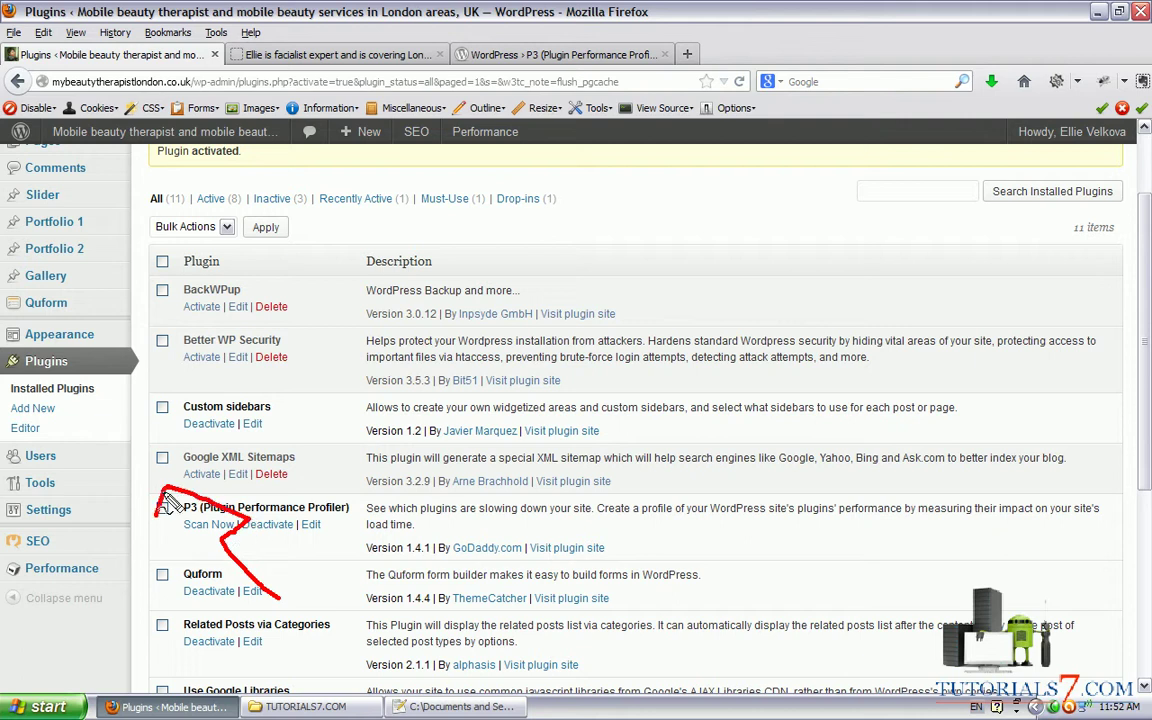
click(208, 524)
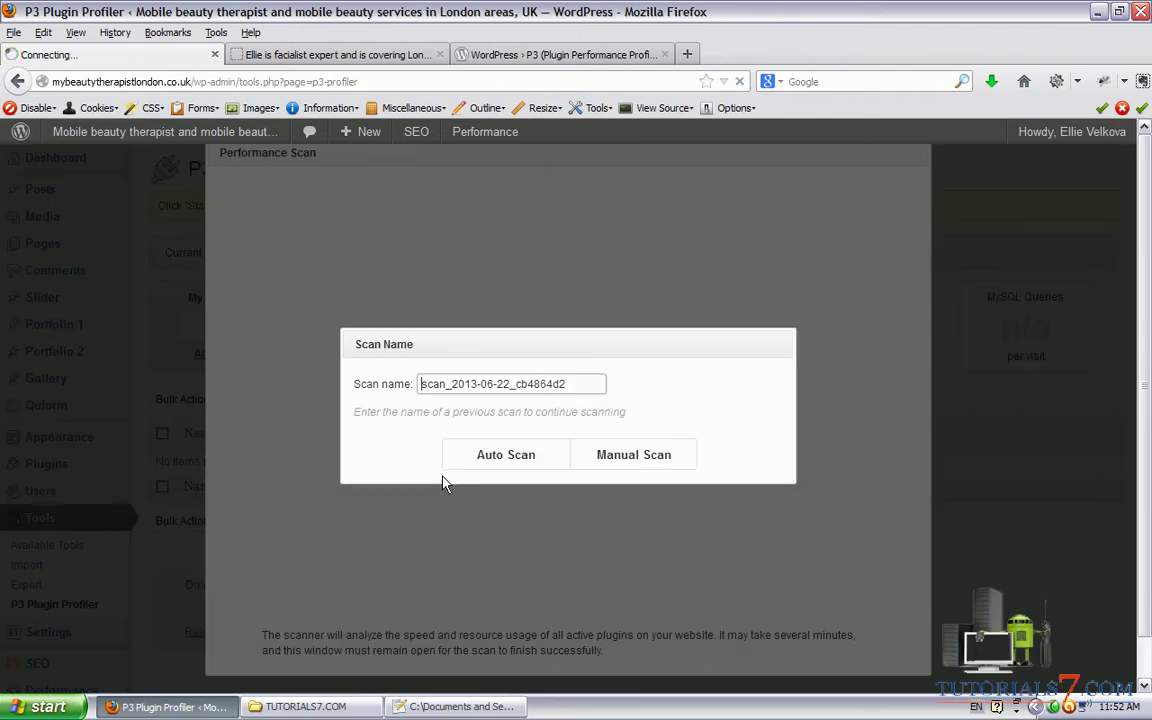
Run an Auto Scan of all active plugins and view the finished scan's results.
click(526, 458)
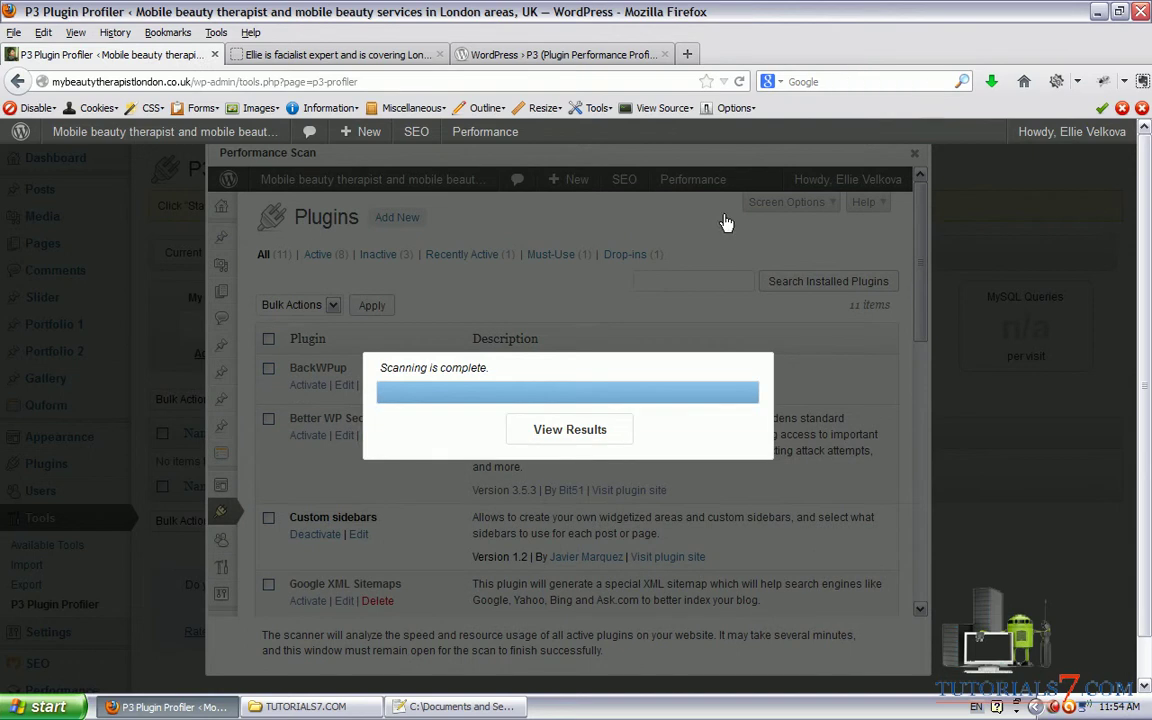
click(550, 432)
Scroll to the Runtime by Plugin pie chart, led by Quform at 0.106 sec per visit.
mouse_move(797, 316)
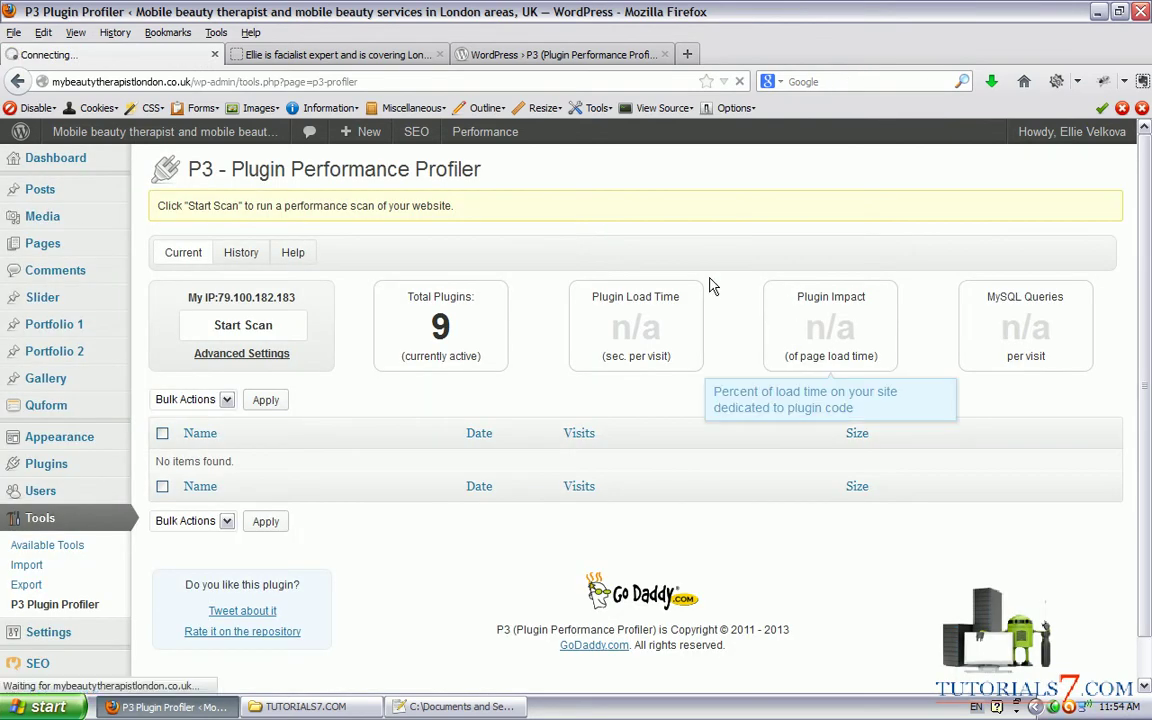
mouse_move(488, 321)
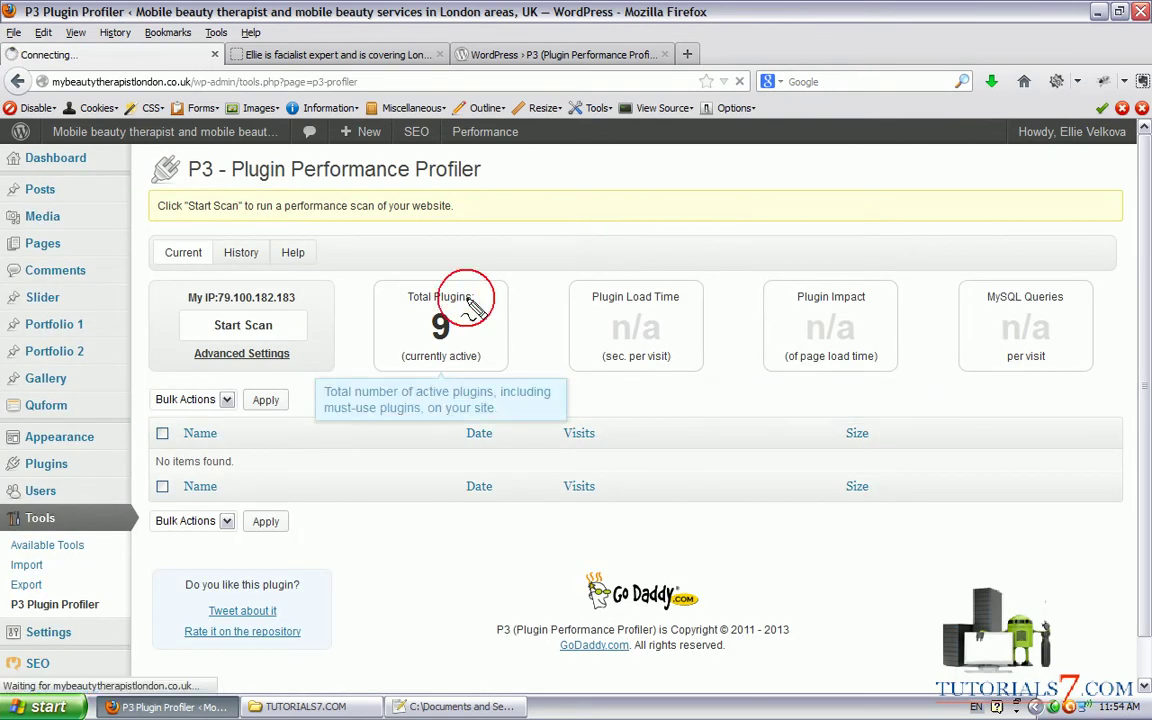
mouse_move(460, 288)
mouse_down()
mouse_move(395, 355)
mouse_move(483, 309)
mouse_move(460, 283)
mouse_up()
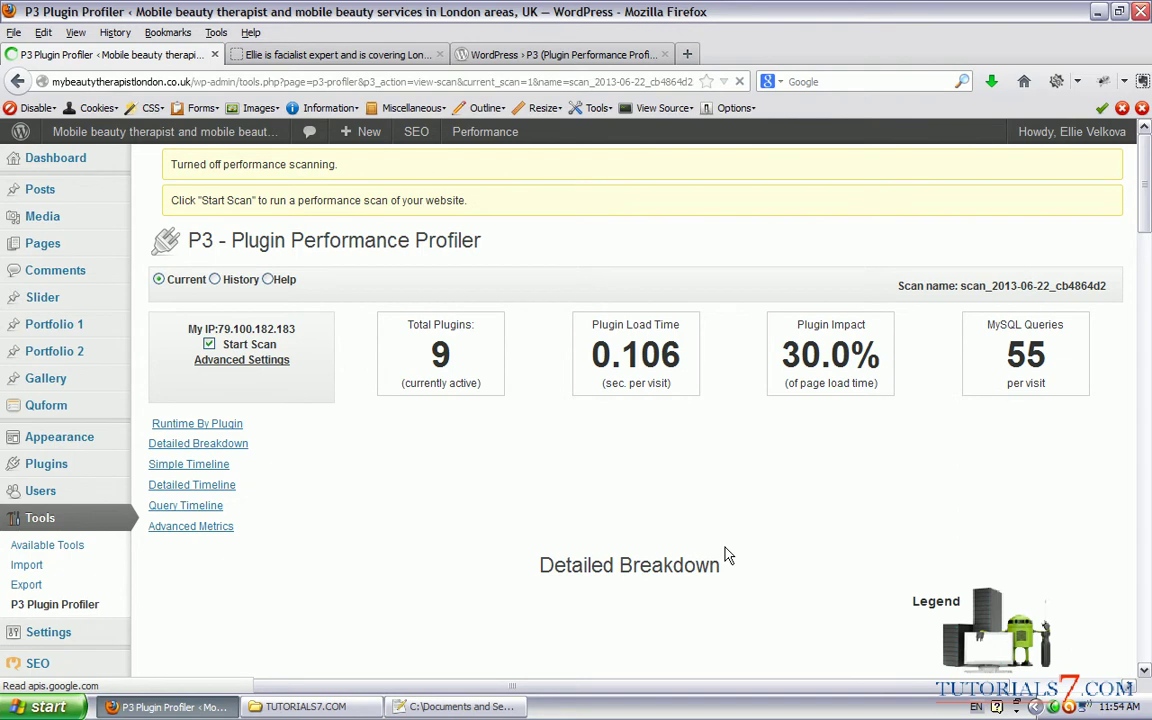
scroll(541, 562, down, 2)
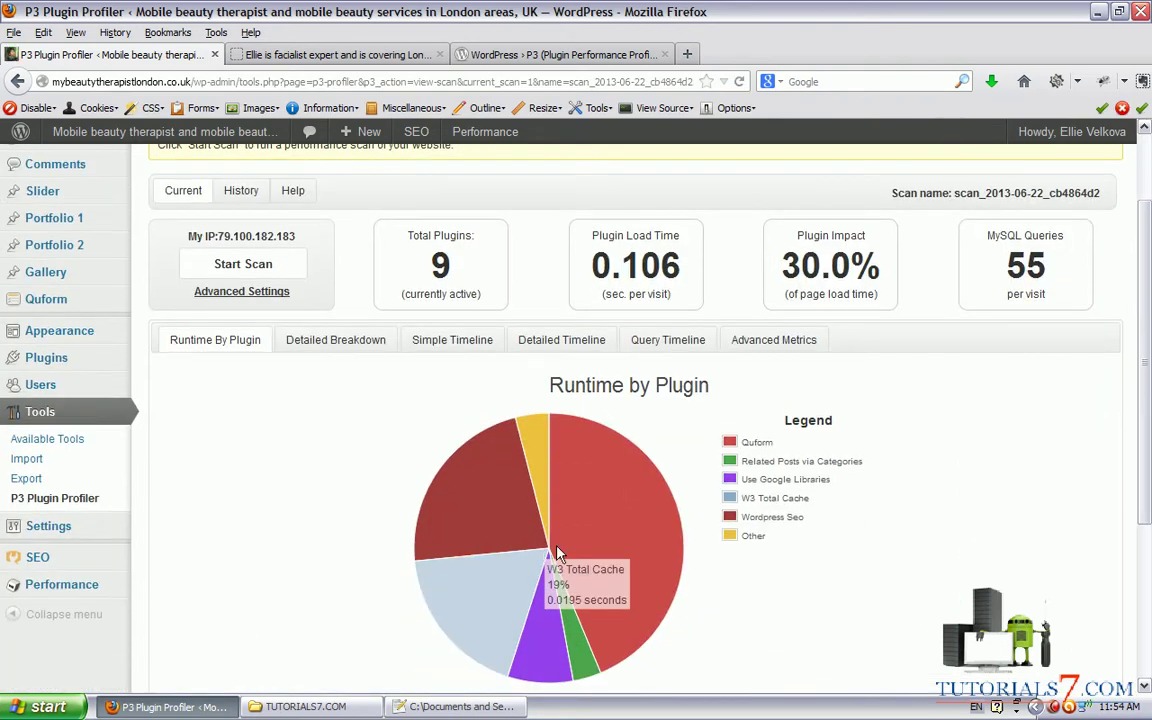
scroll(527, 470, down, 2)
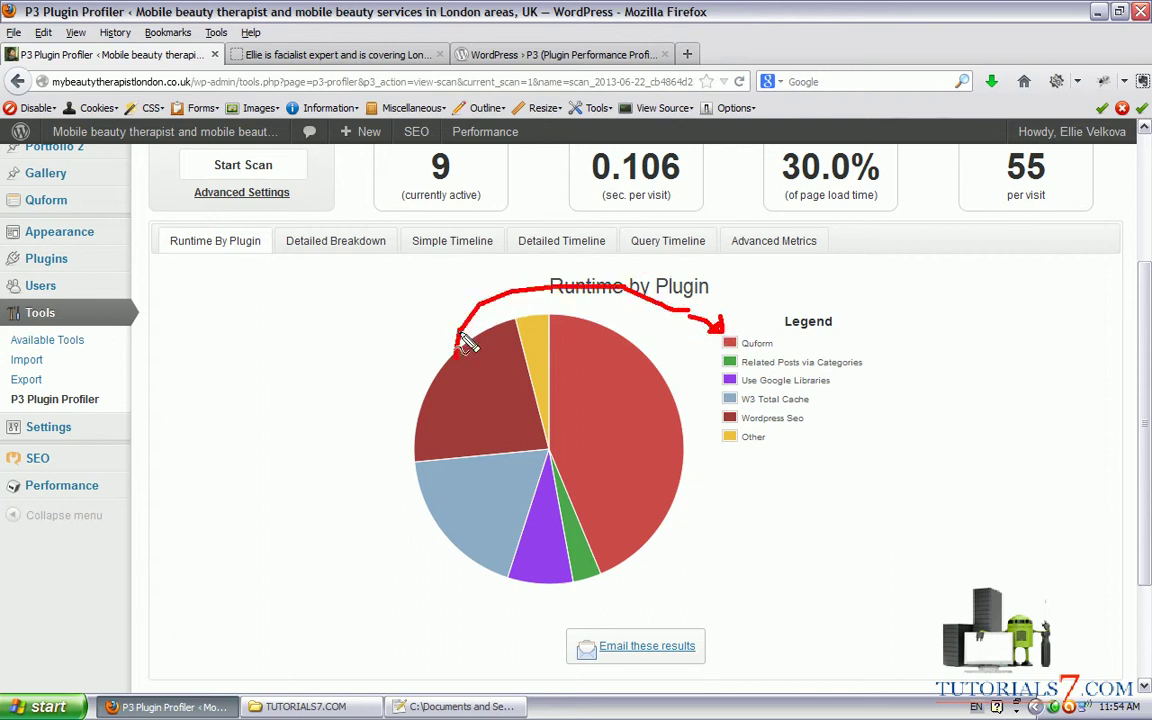
mouse_move(479, 416)
mouse_down()
mouse_move(480, 402)
mouse_move(488, 408)
mouse_move(476, 399)
mouse_up()
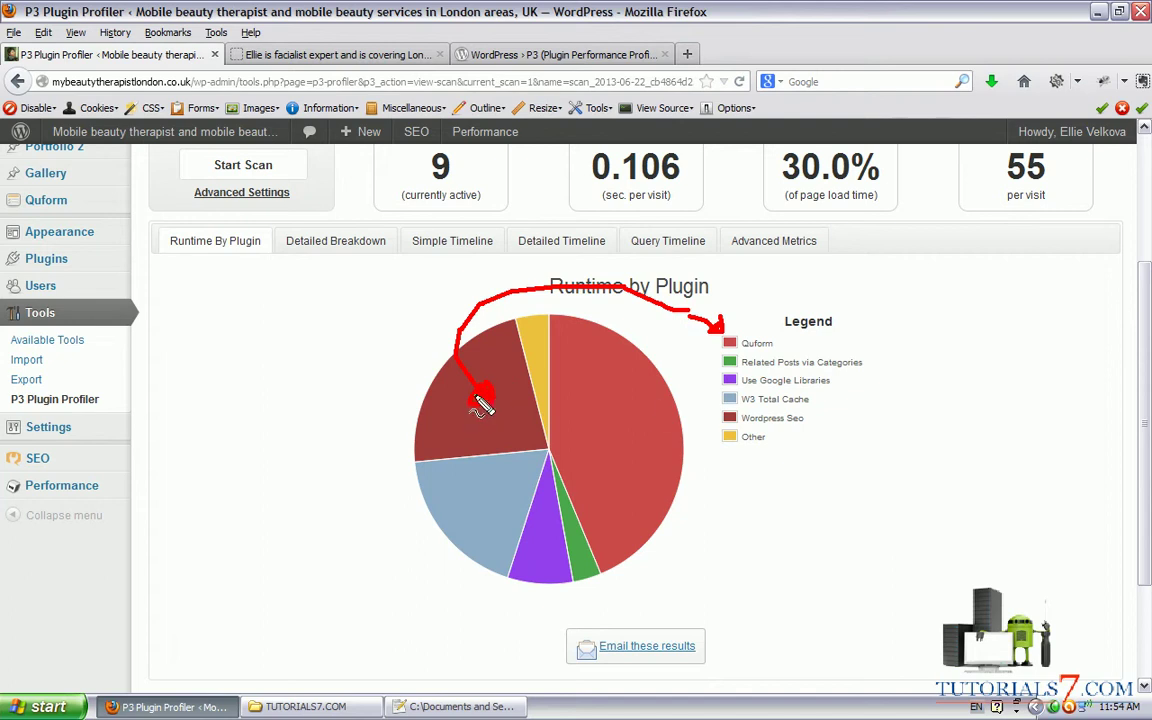
mouse_move(741, 413)
mouse_down()
mouse_move(705, 414)
mouse_move(752, 424)
mouse_move(596, 427)
mouse_up()
mouse_move(866, 366)
mouse_down()
mouse_move(900, 432)
mouse_move(581, 590)
mouse_move(617, 545)
mouse_up()
mouse_move(811, 399)
mouse_down()
mouse_move(818, 418)
mouse_move(476, 495)
mouse_move(480, 486)
mouse_move(485, 510)
mouse_up()
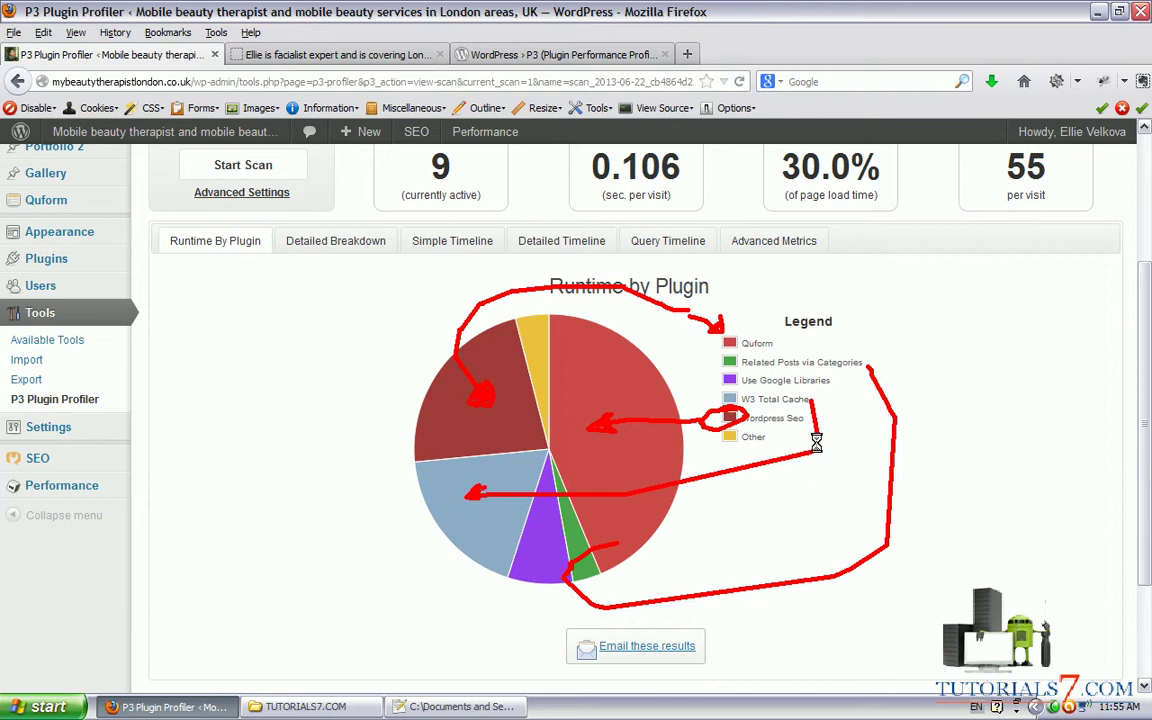
key(Escape)
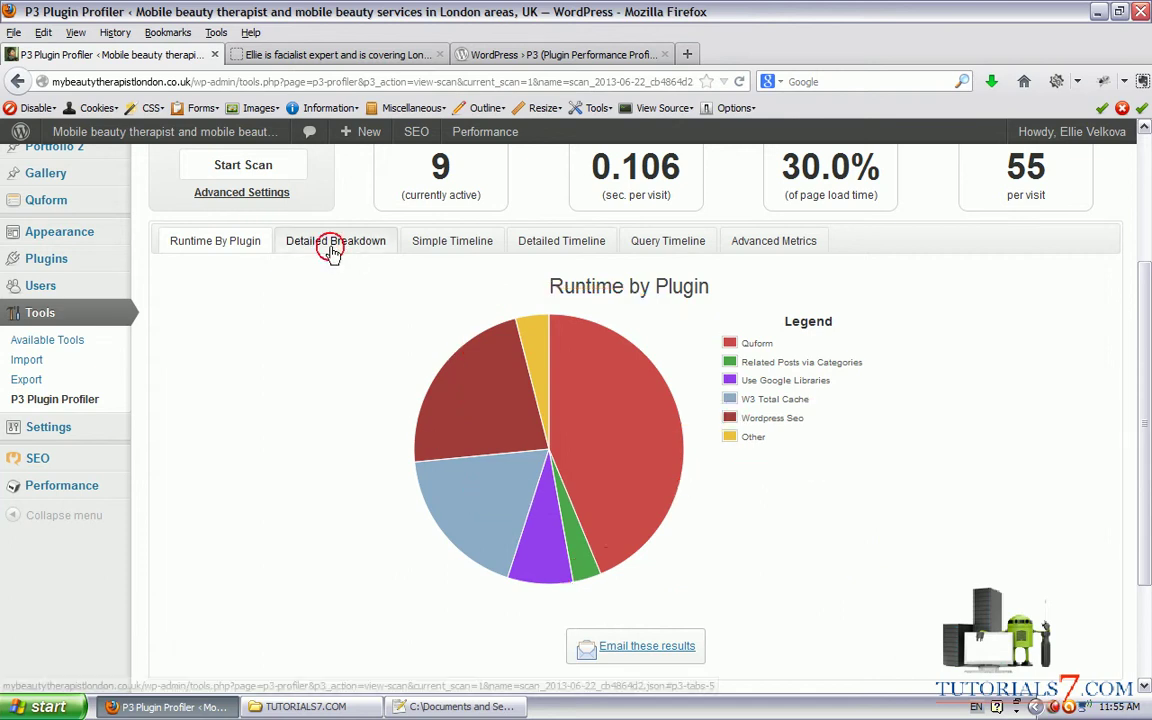
View Detailed Breakdown, Simple, Detailed and Query Timelines, ending on Advanced Metrics (0.9502 s average load).
click(337, 286)
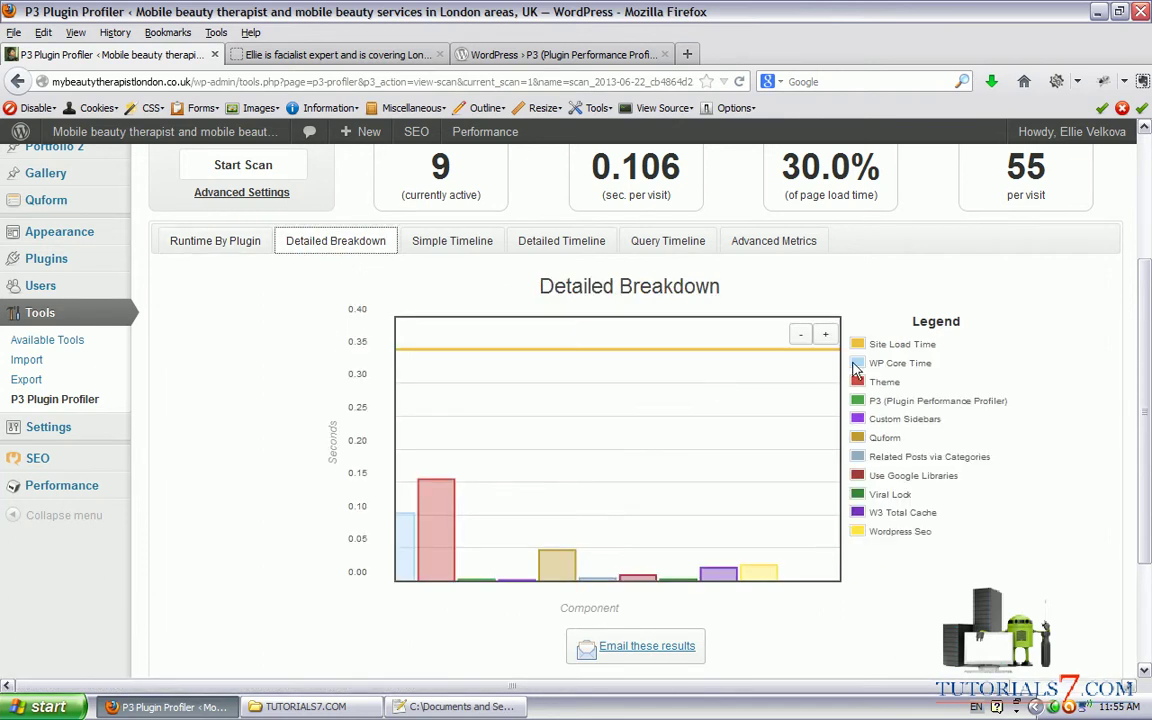
click(436, 248)
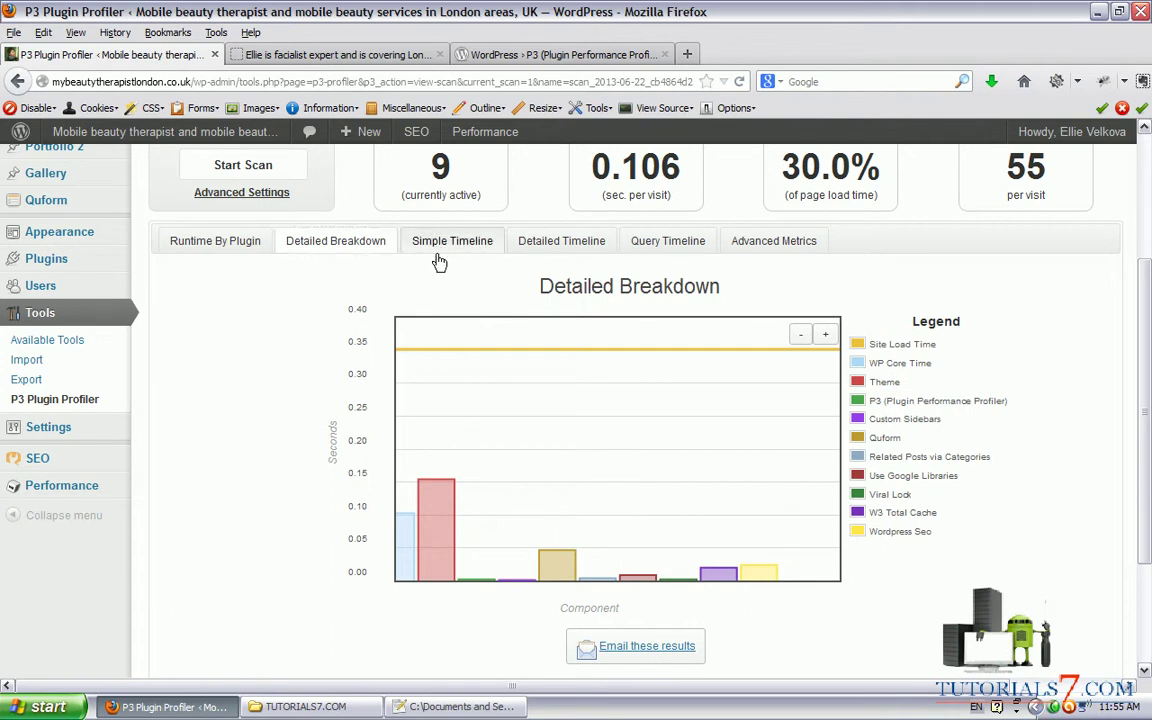
click(558, 241)
click(662, 246)
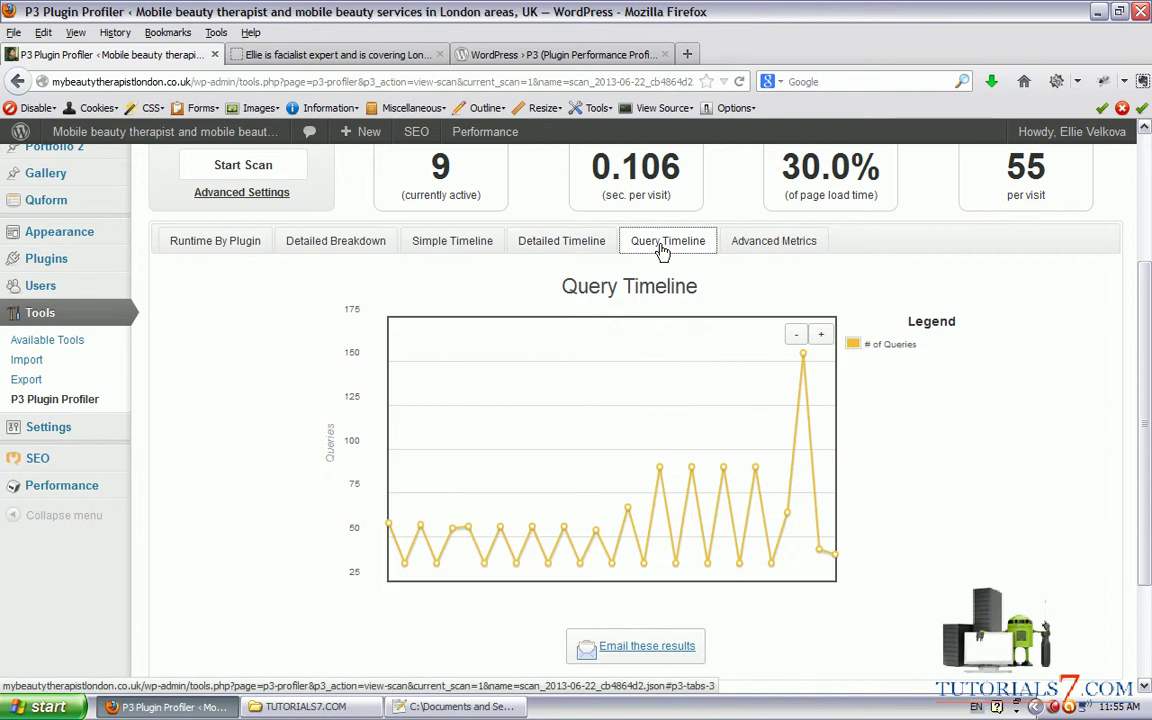
click(770, 243)
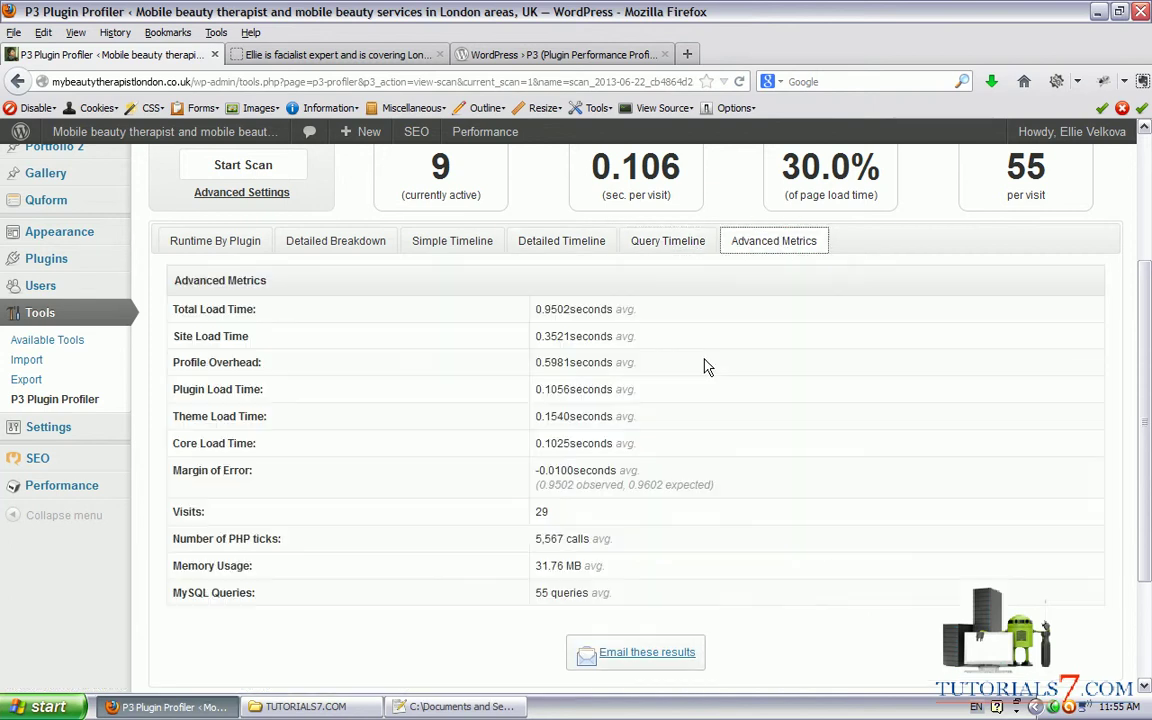
scroll(705, 370, down, 3)
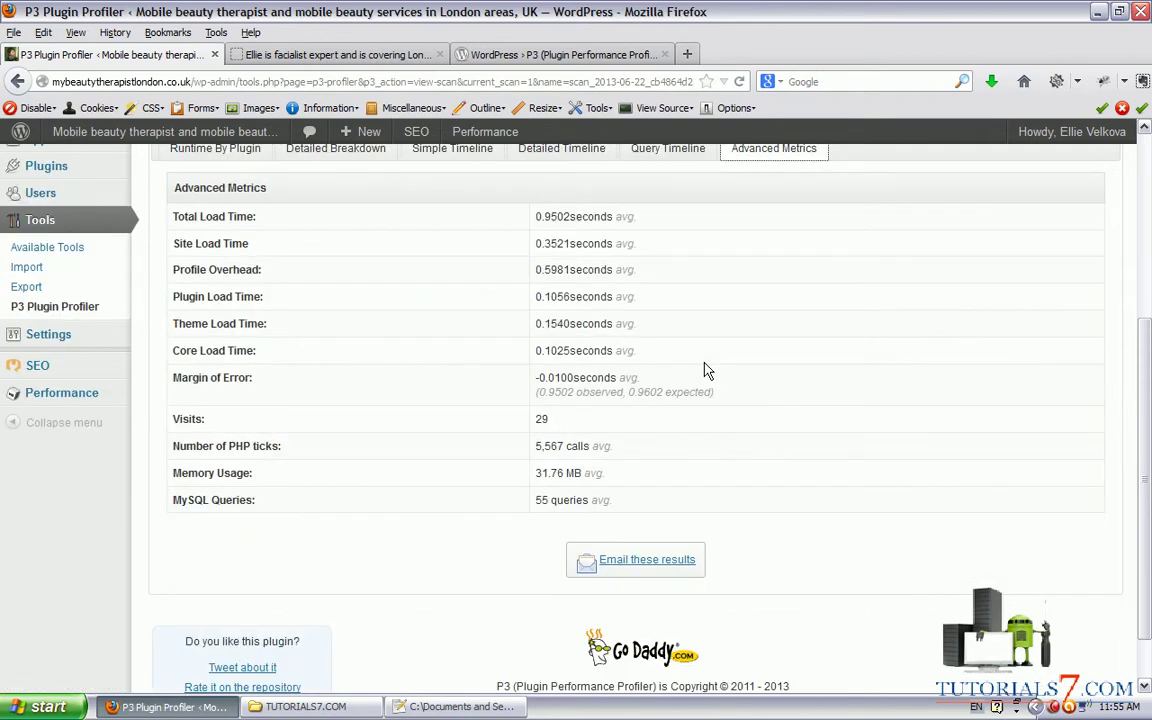
scroll(706, 372, up, 5)
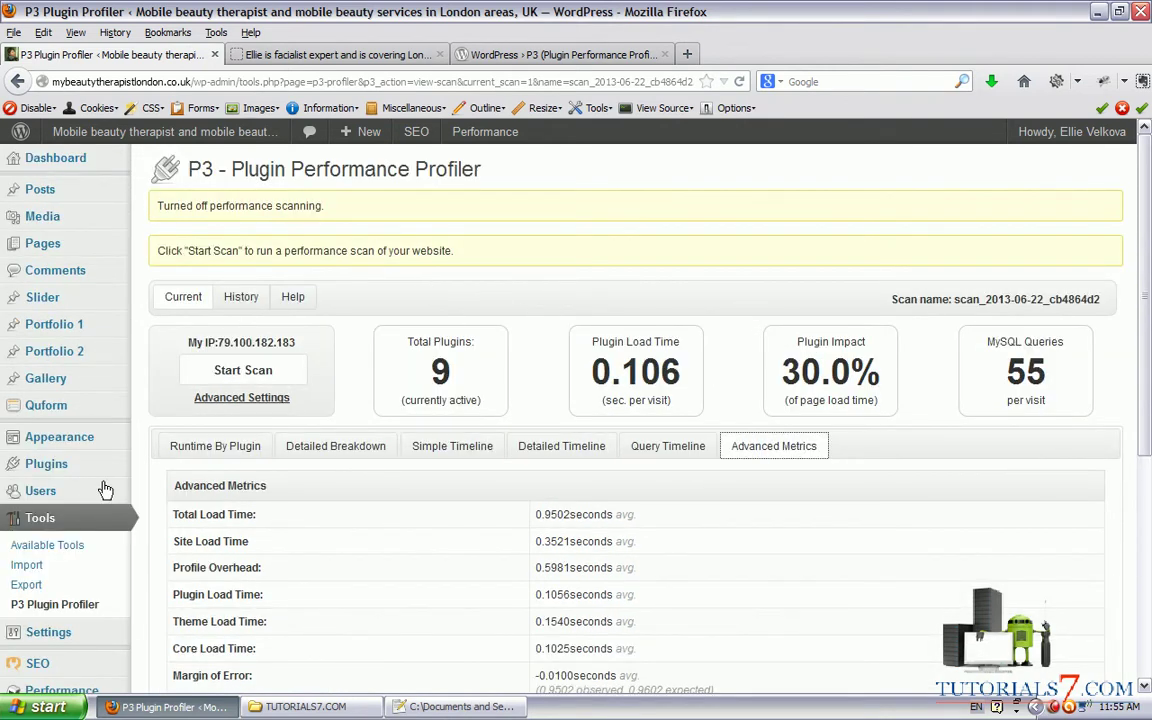
Deactivate P3 (Plugin Performance Profiler) under Installed Plugins, then empty the page cache.
mouse_move(98, 465)
click(172, 467)
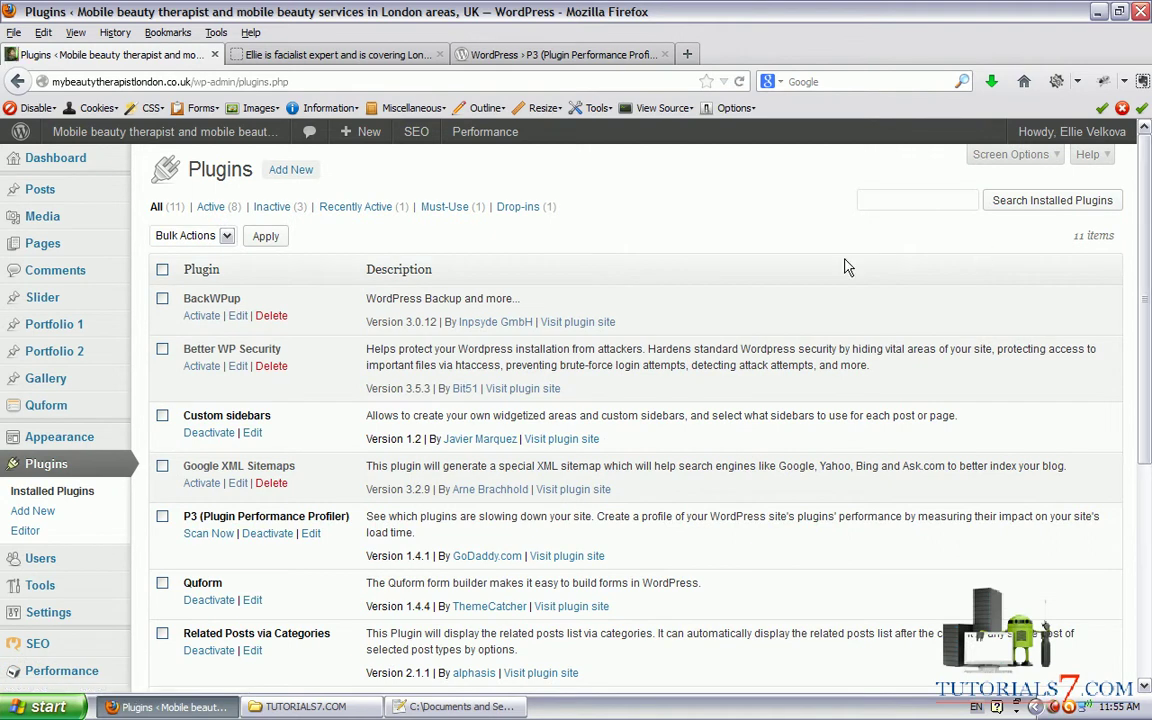
scroll(272, 378, down, 2)
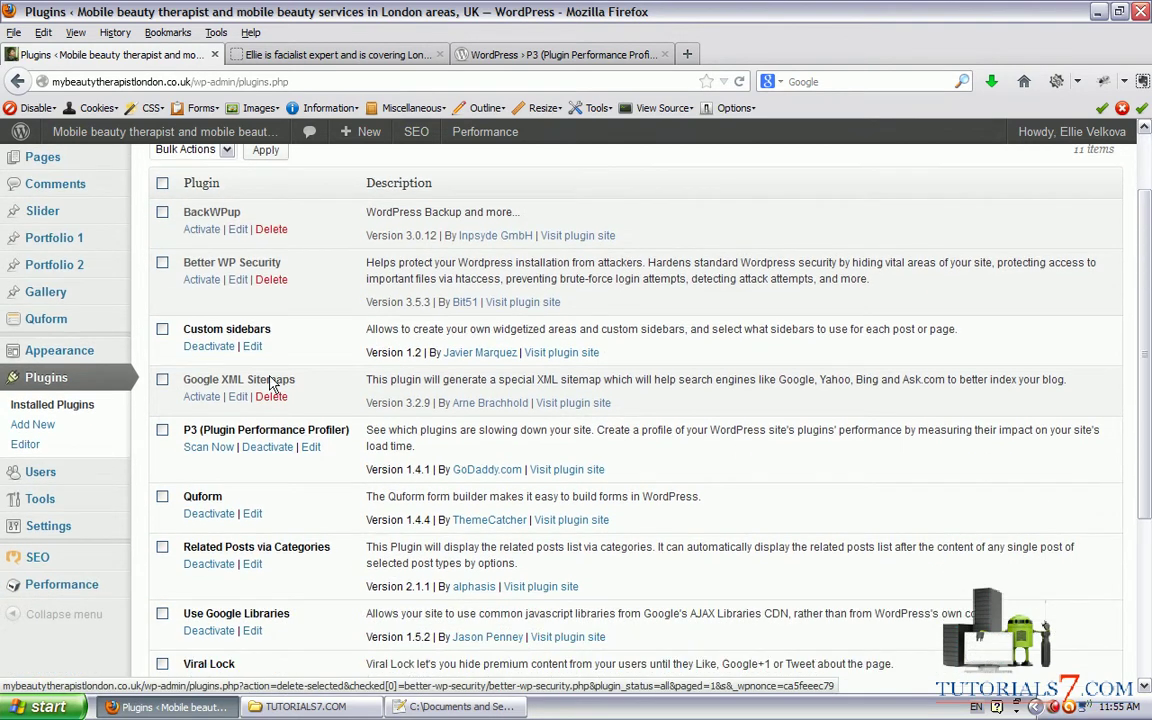
click(262, 432)
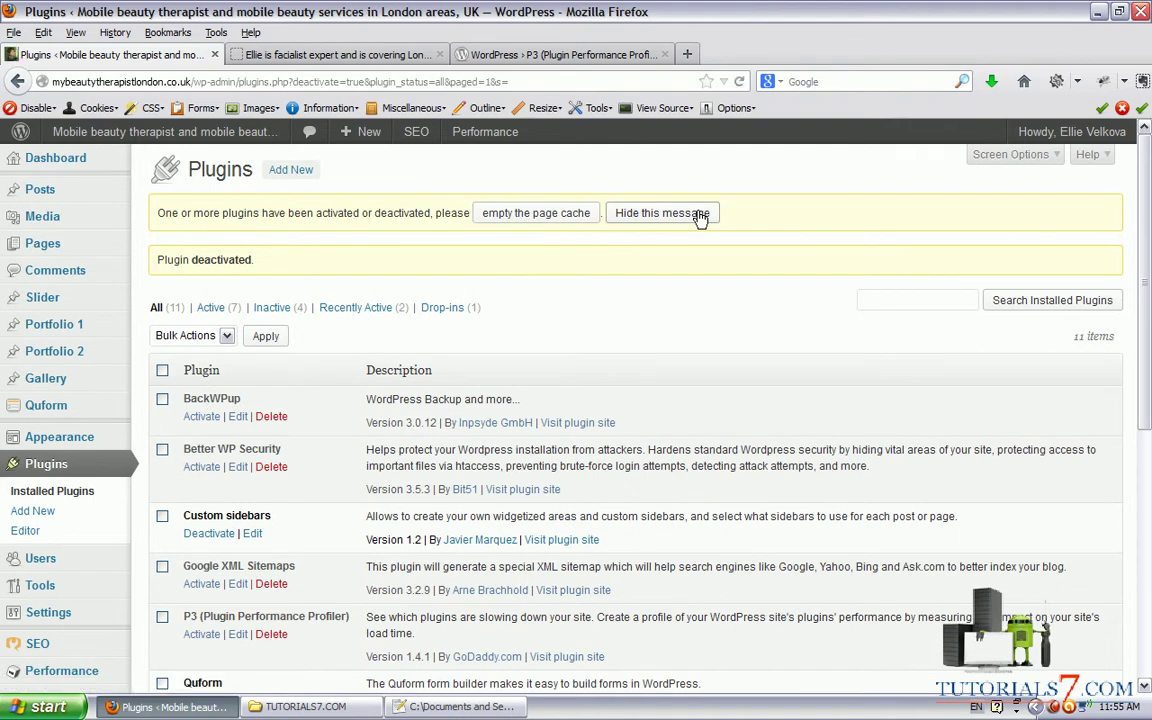
click(535, 216)
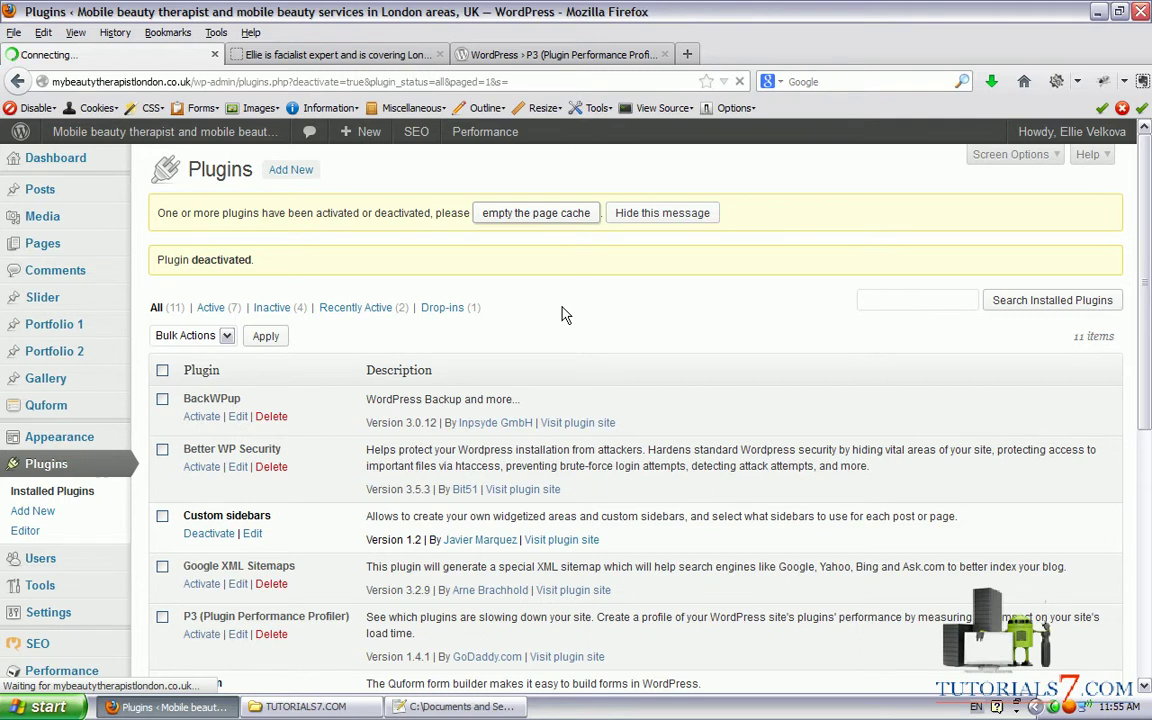